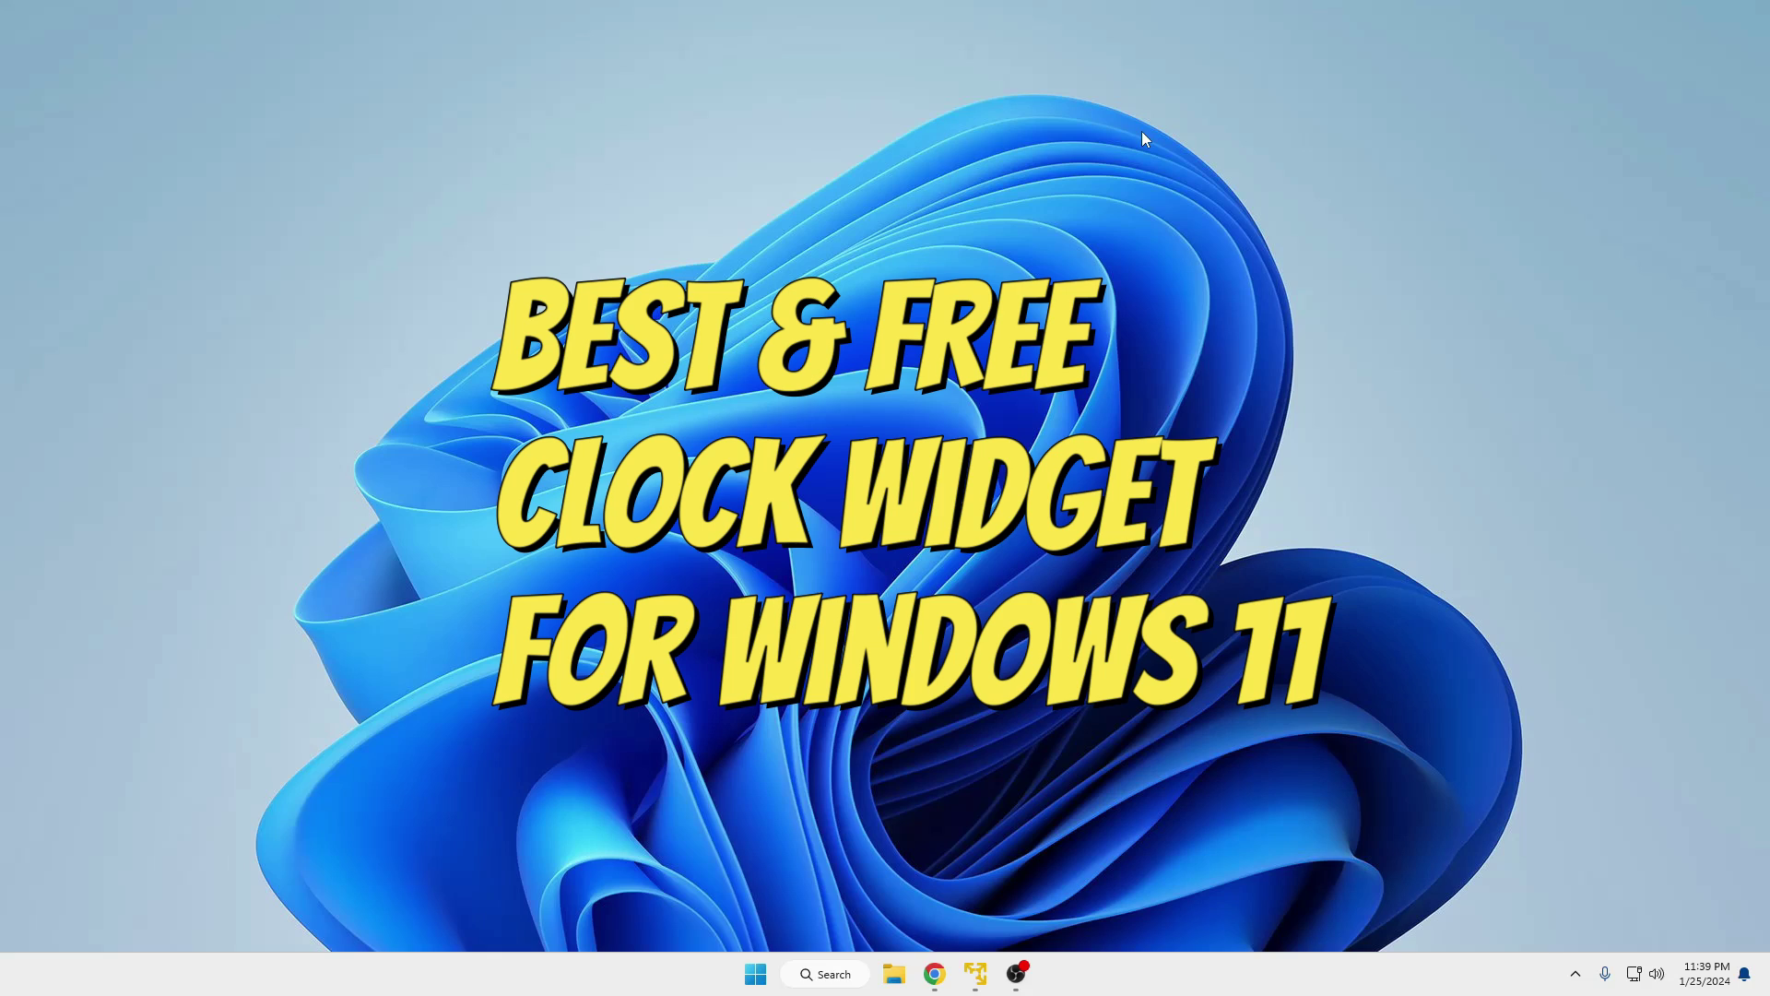
Search Windows for 'st' to bring up Microsoft Store as the best match.
click(858, 976)
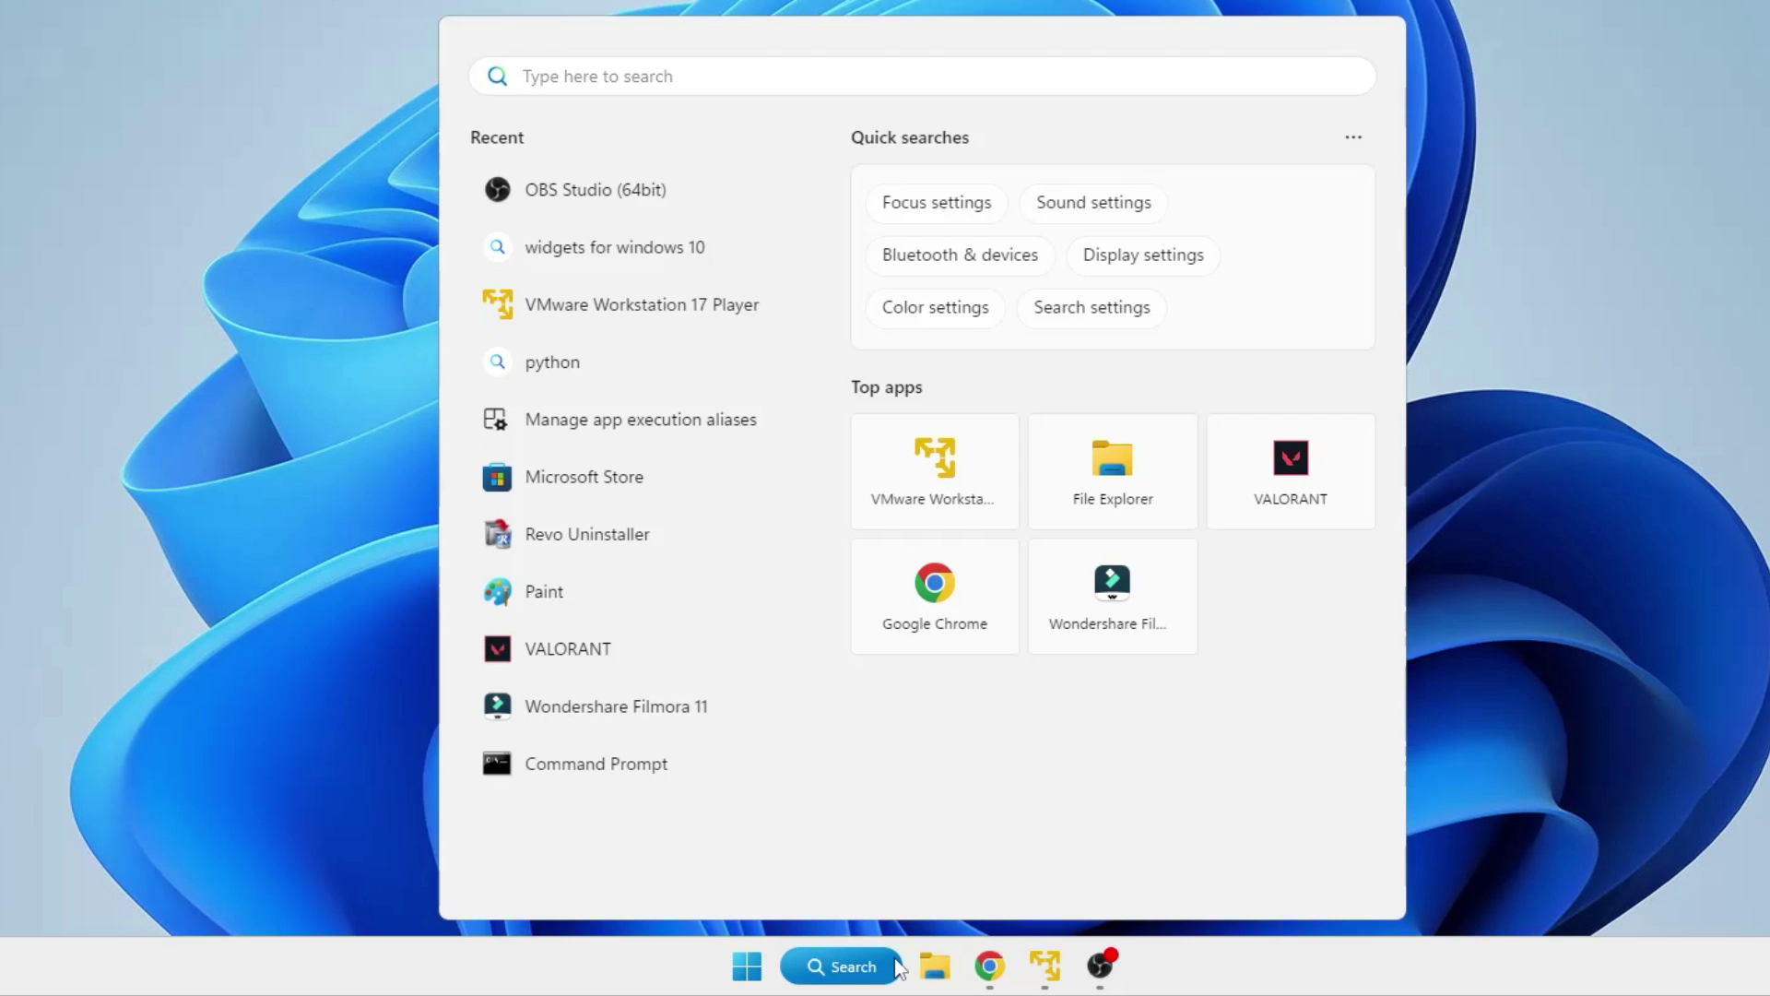
text(st)
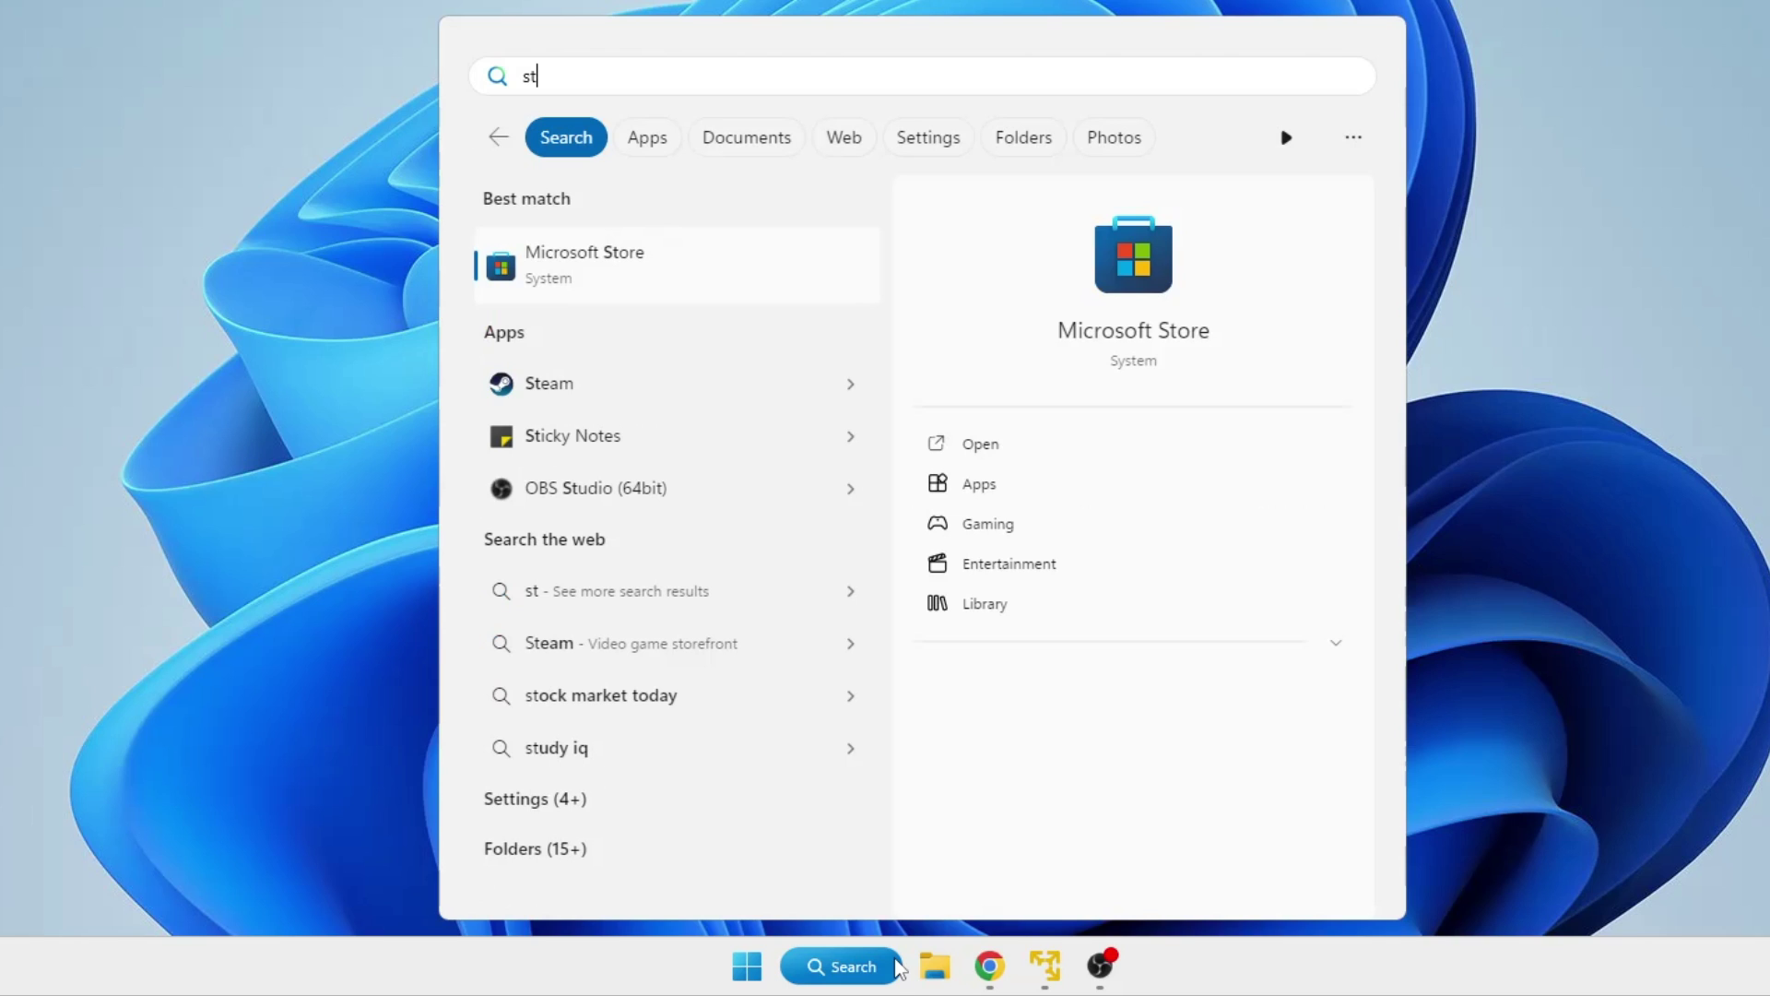
Launch Microsoft Store and rerun the recent 'clock widget' search.
click(662, 269)
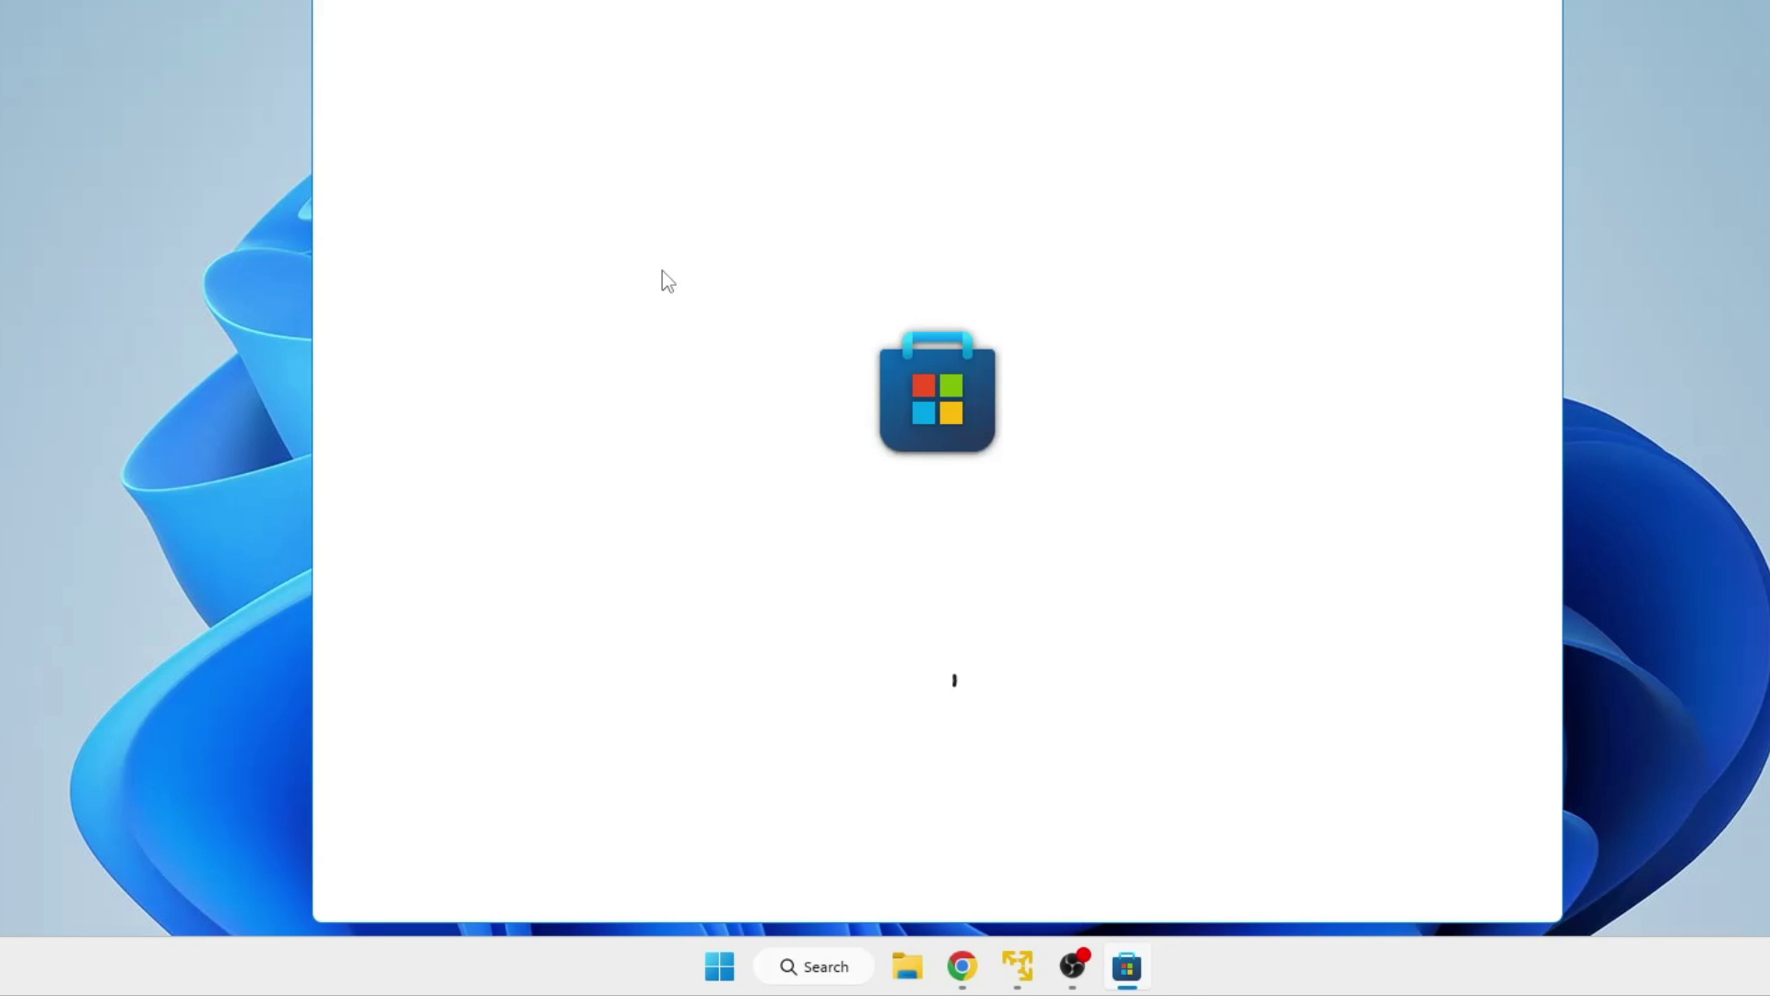
click(787, 67)
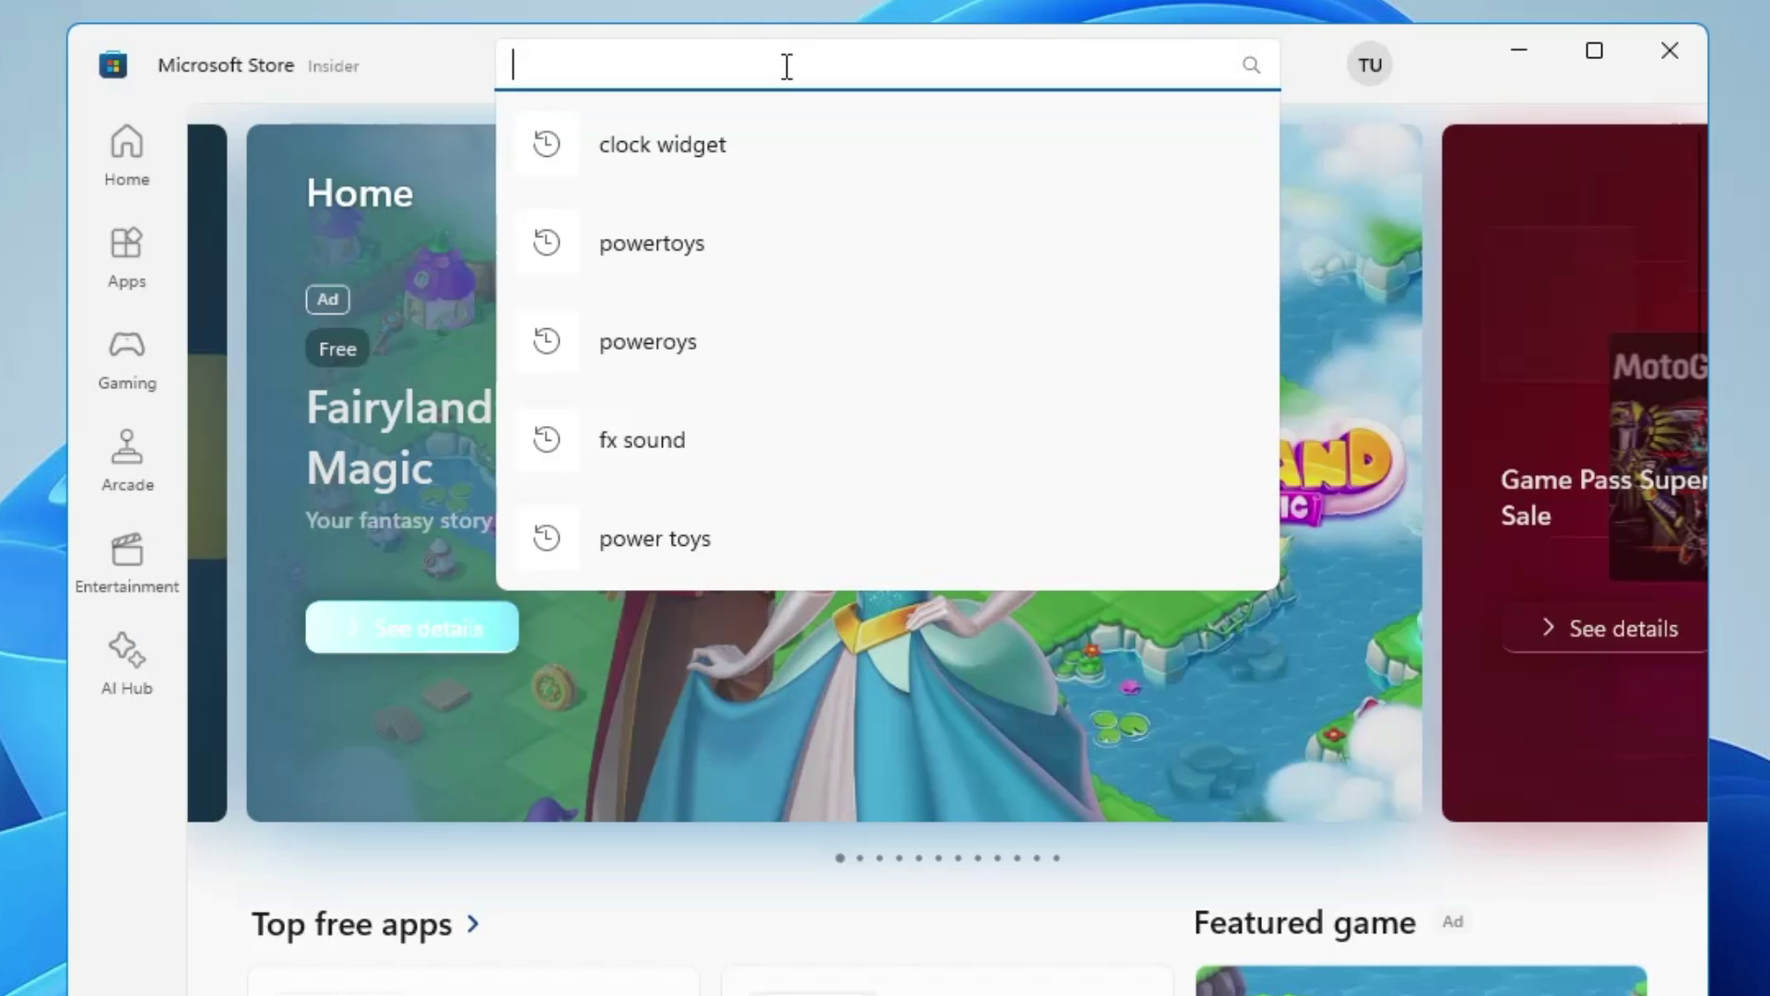
click(698, 146)
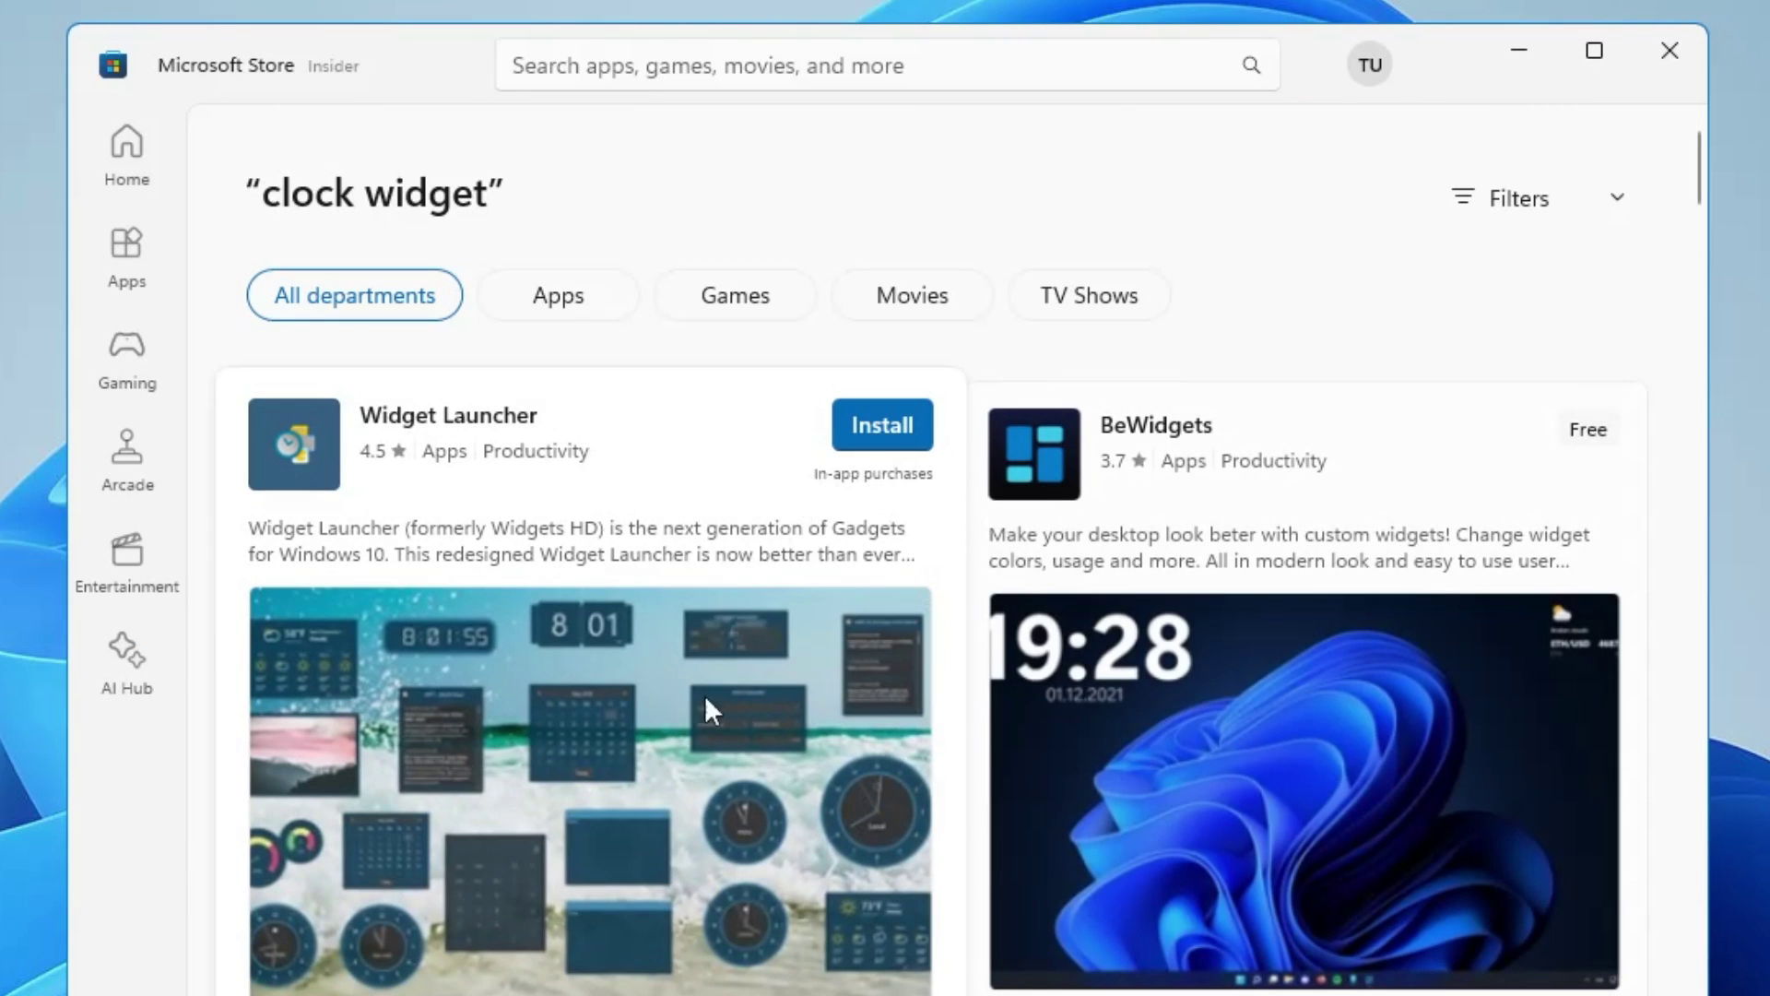
Install Widget Launcher from the results and view its product page.
scroll(1105, 888, down, 5)
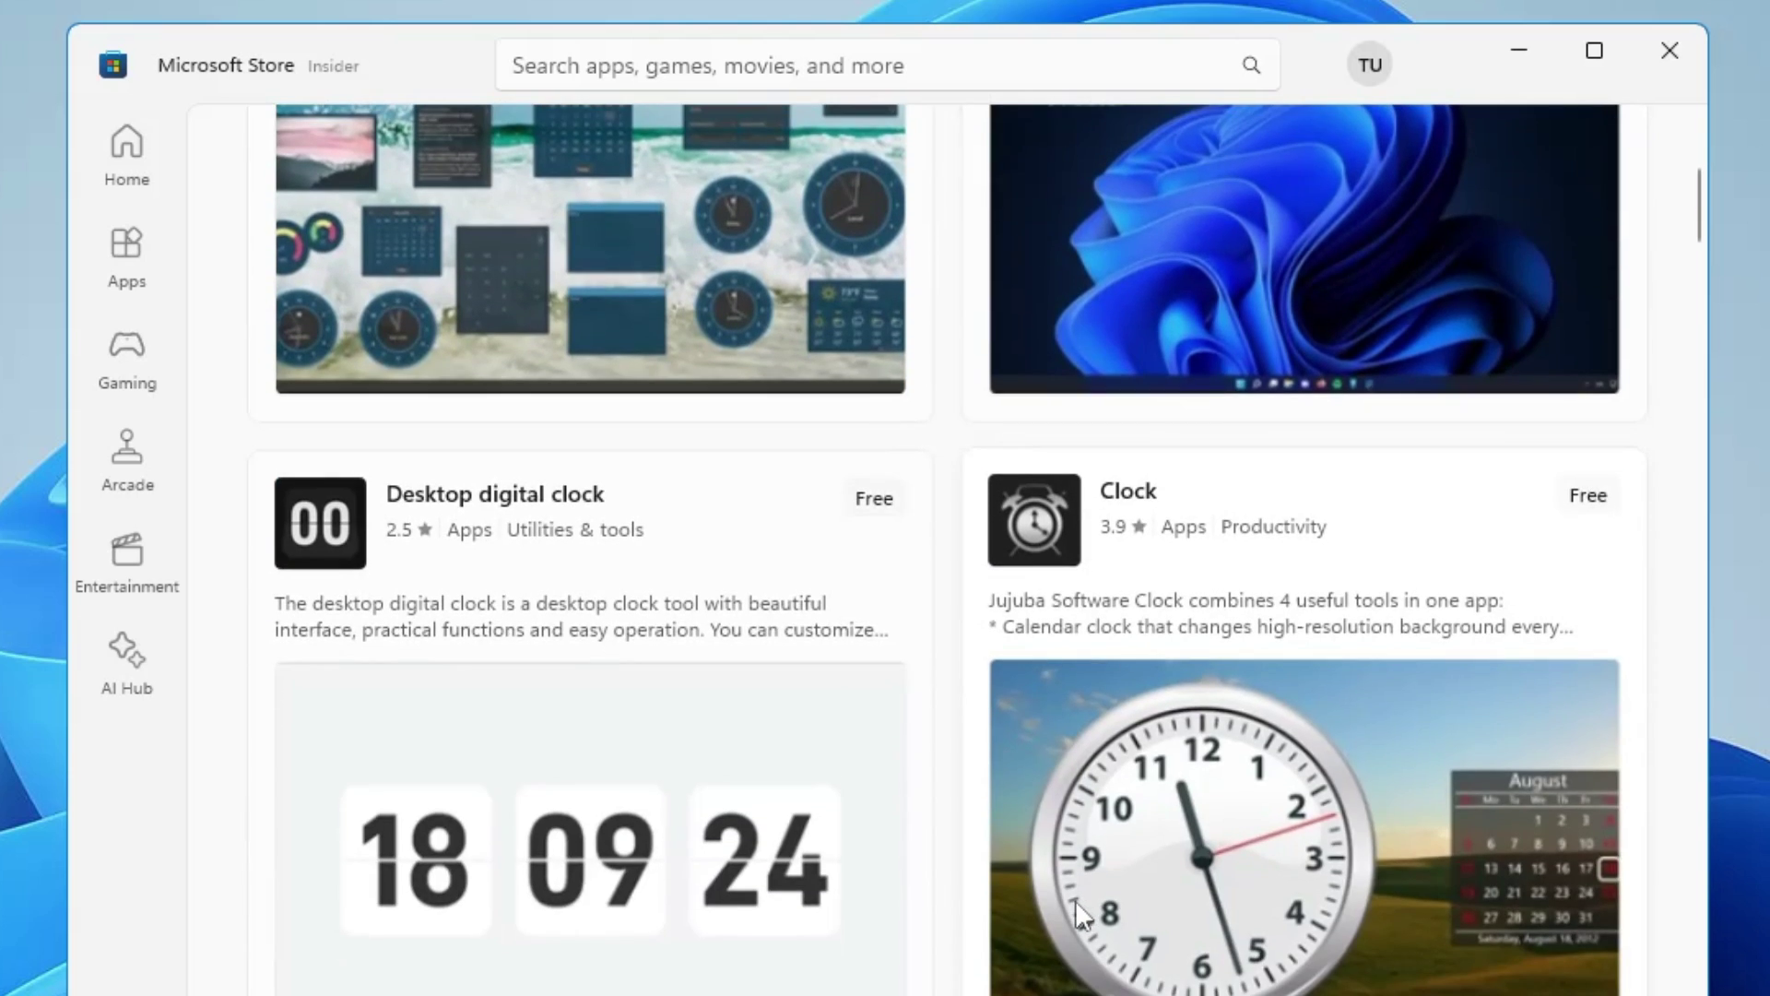
scroll(1075, 900, up, 5)
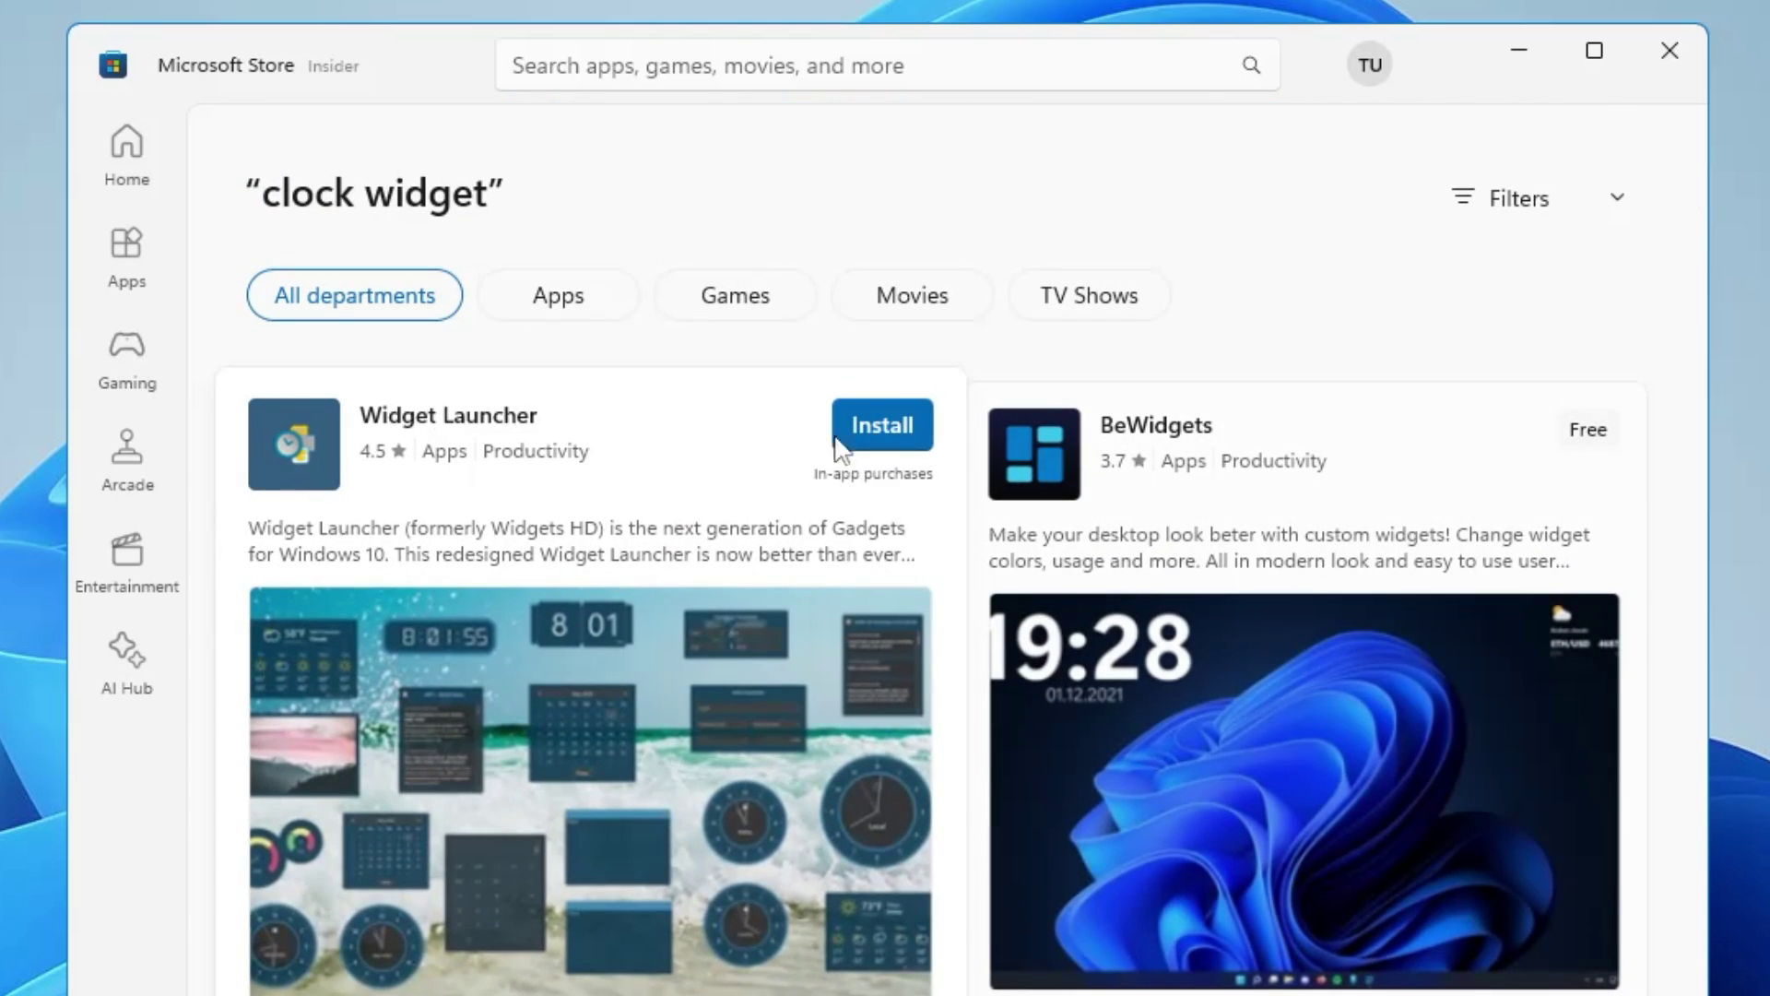
click(876, 433)
click(388, 461)
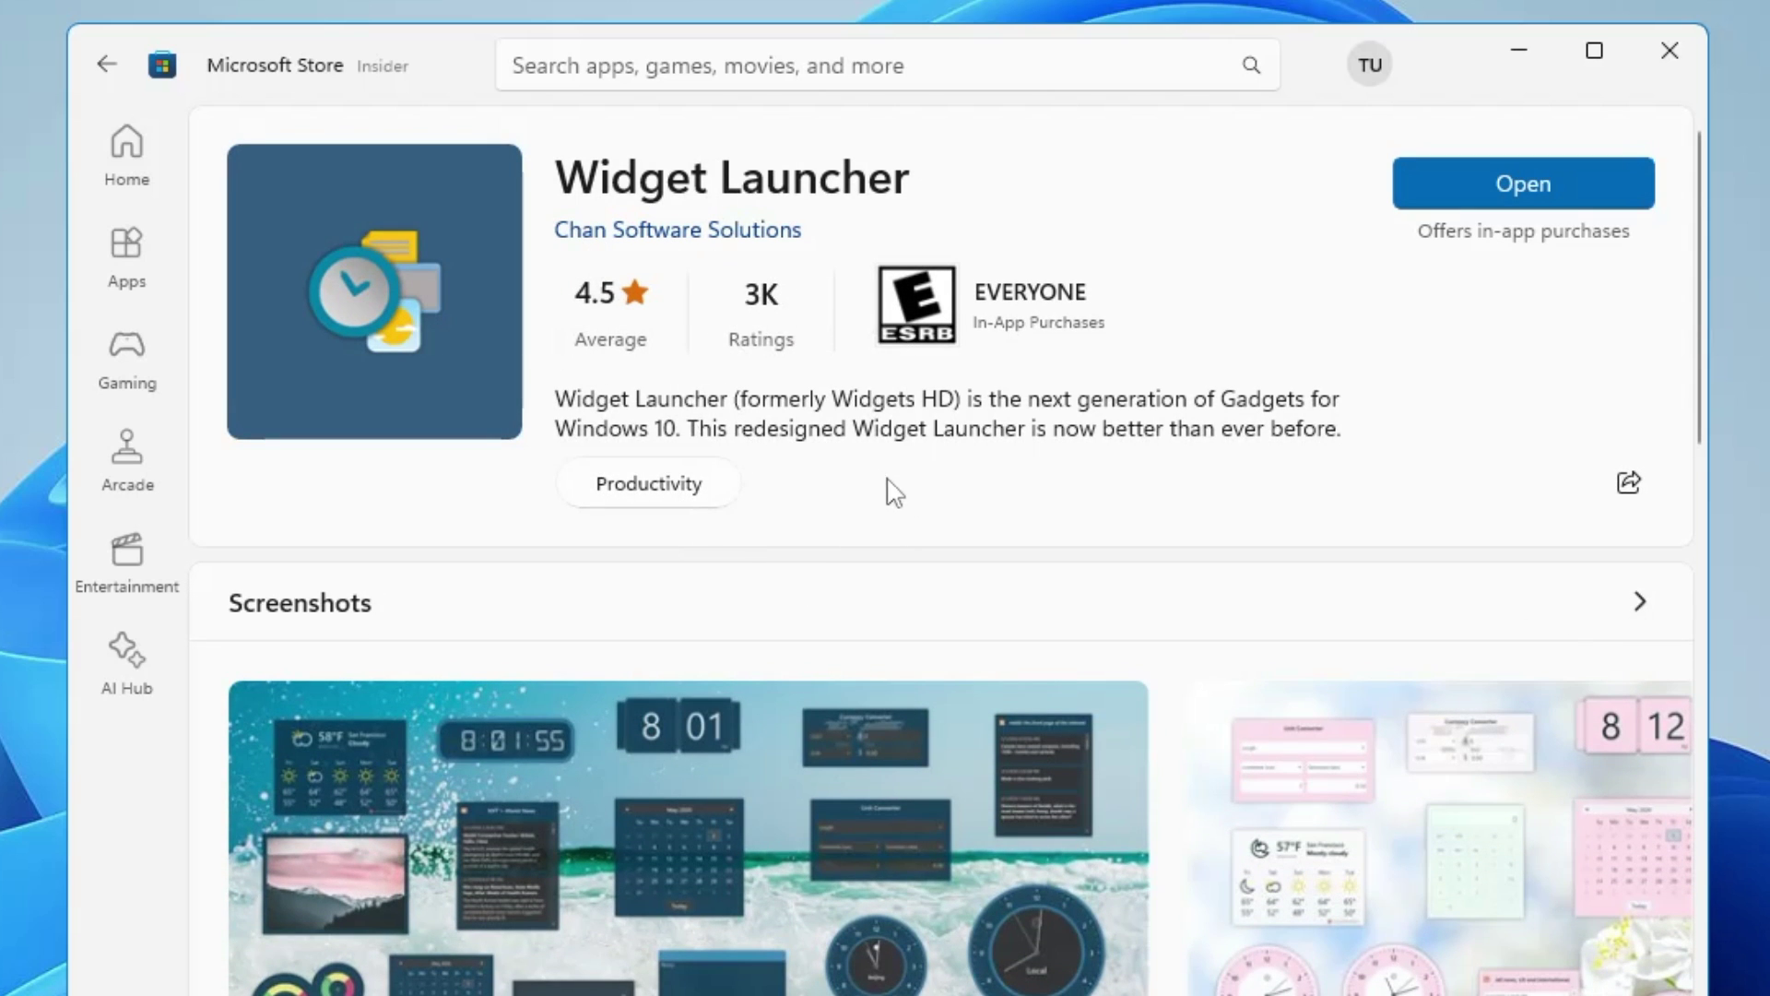
Start Widget Launcher, dismiss What's New, and browse the widget grid to Digital Clock.
click(1496, 167)
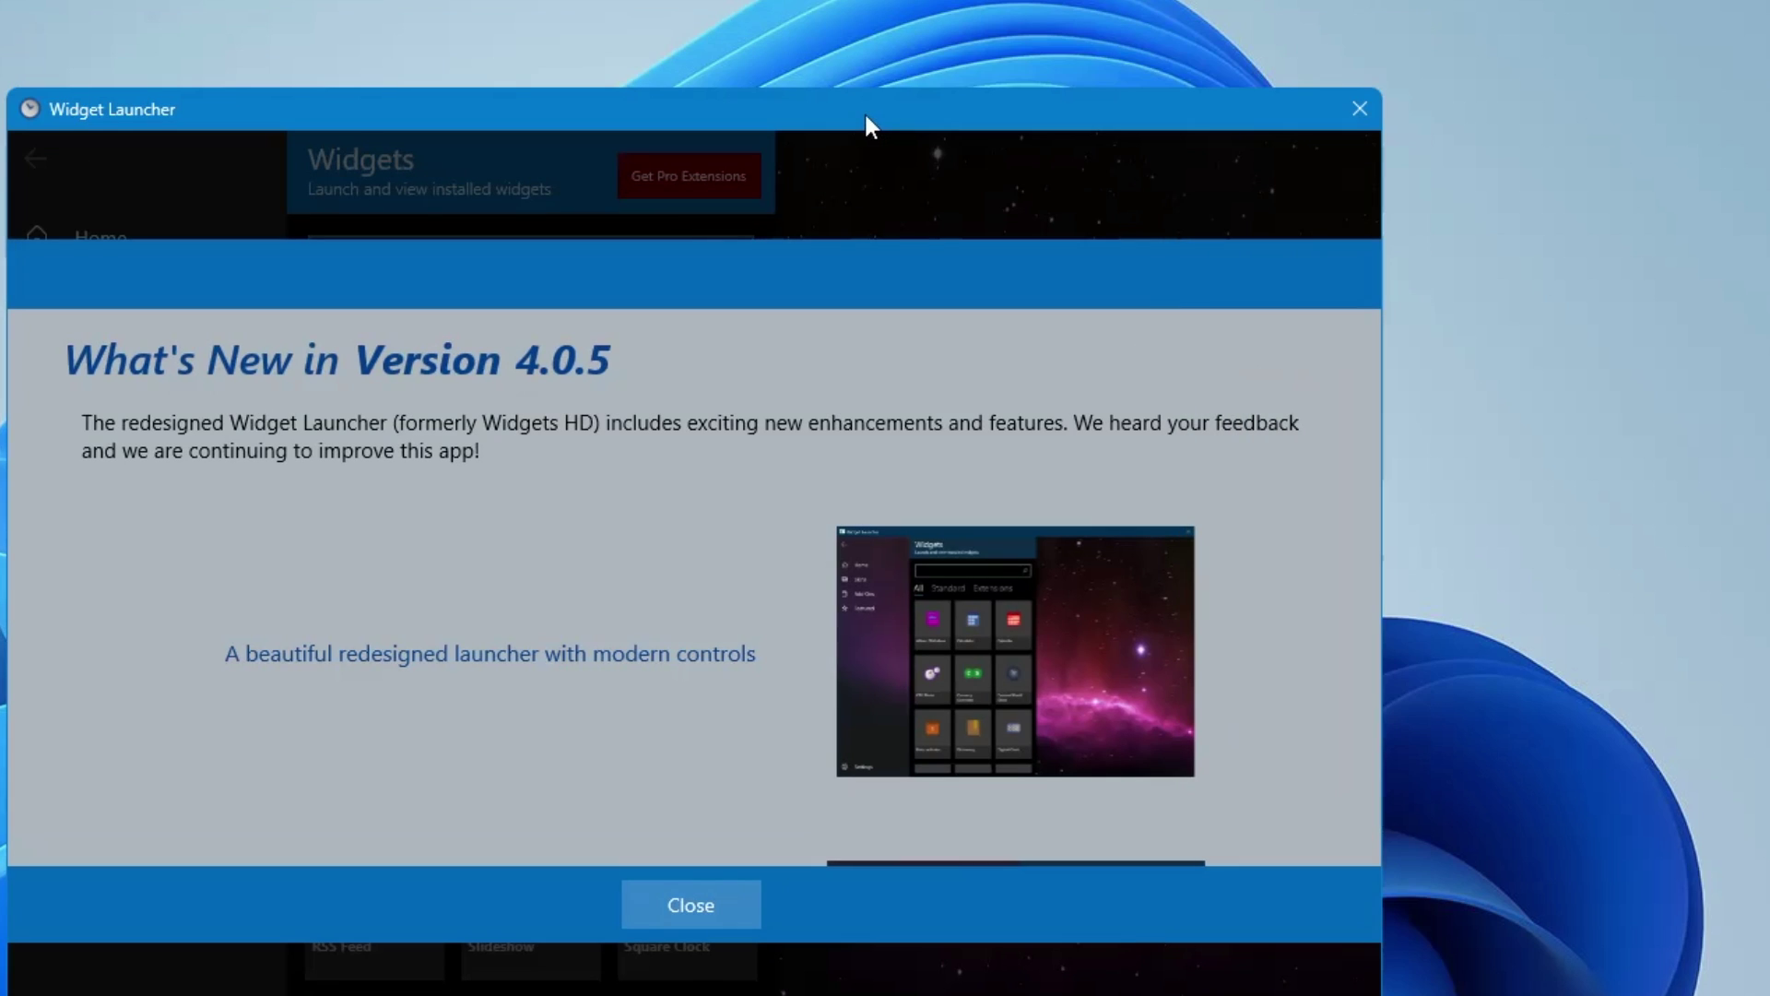
click(697, 891)
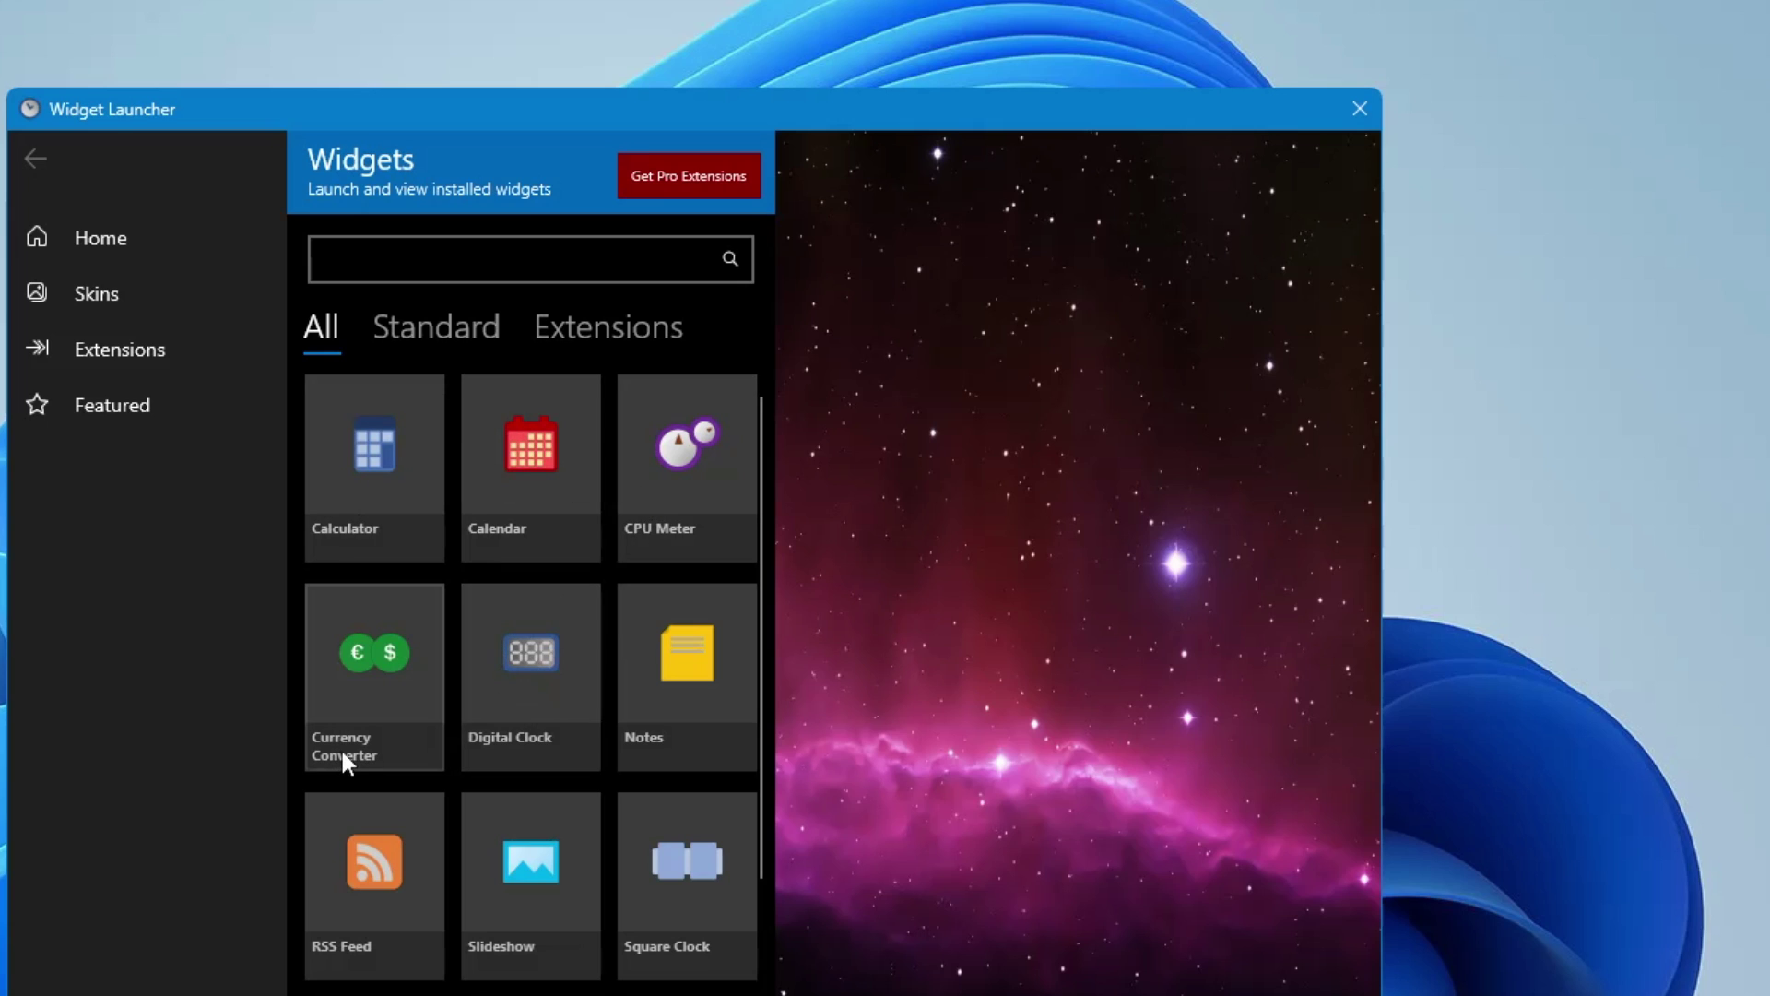
scroll(643, 734, down, 2)
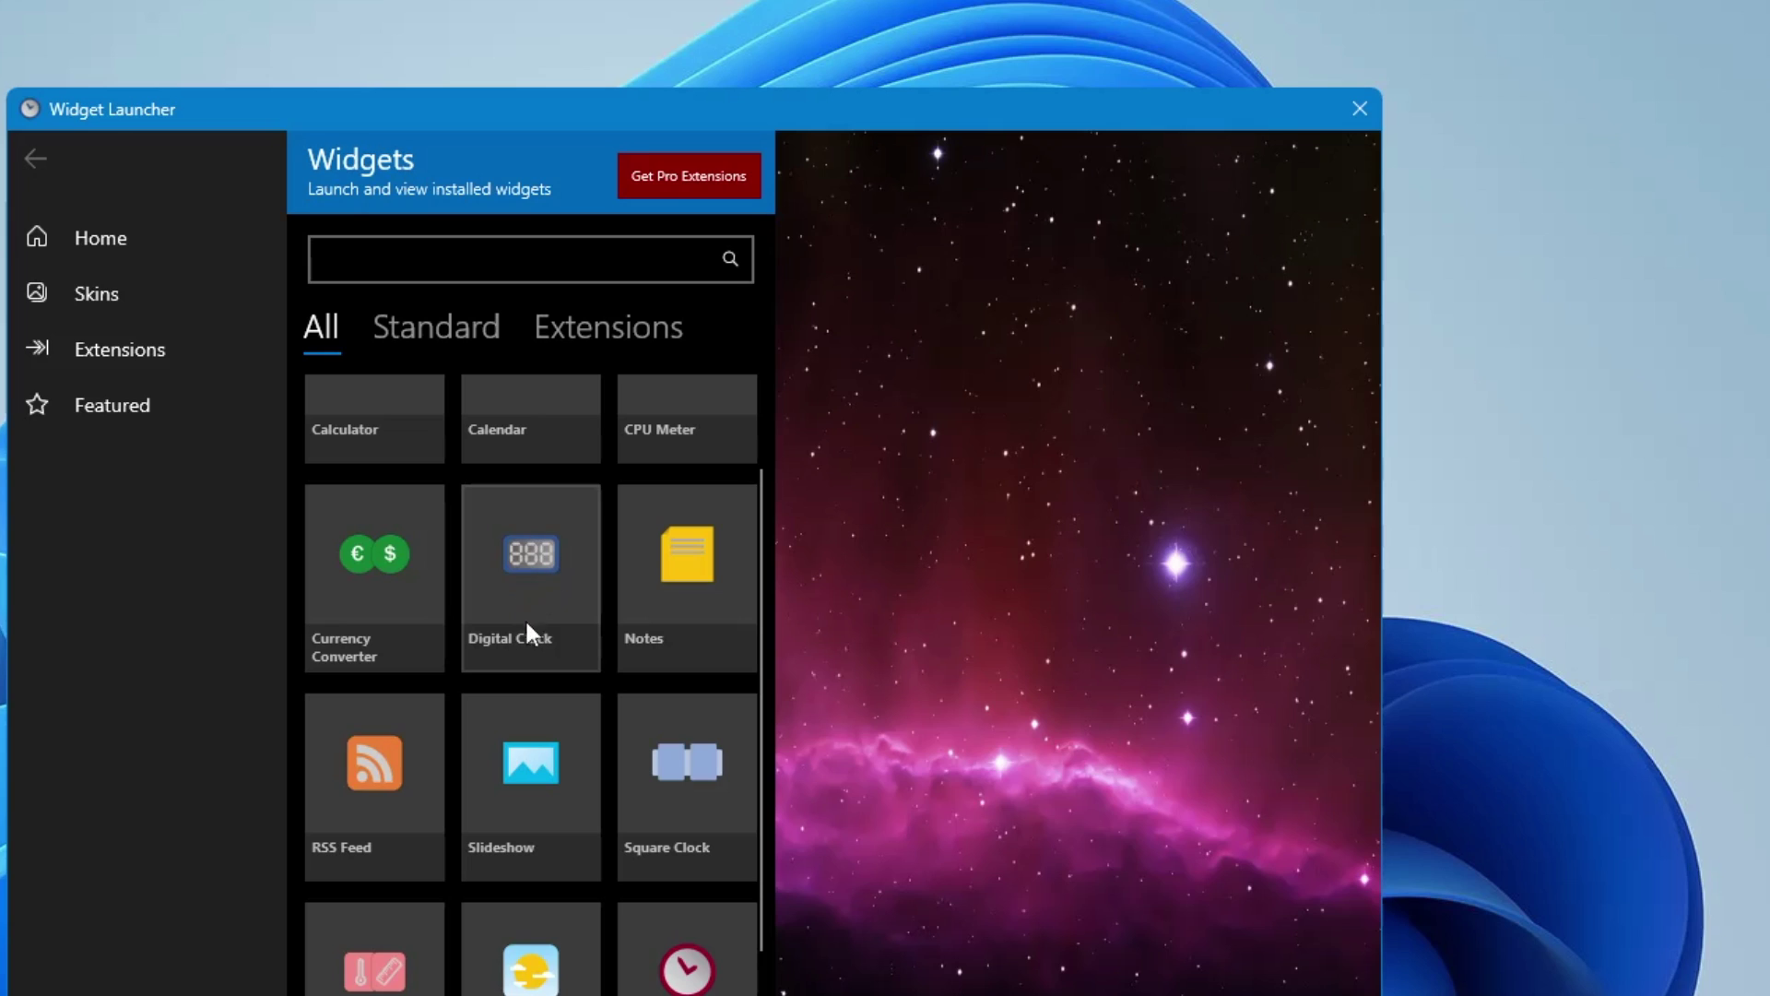
Show the Digital Clock settings and keep the Colorful Dark skin.
click(535, 566)
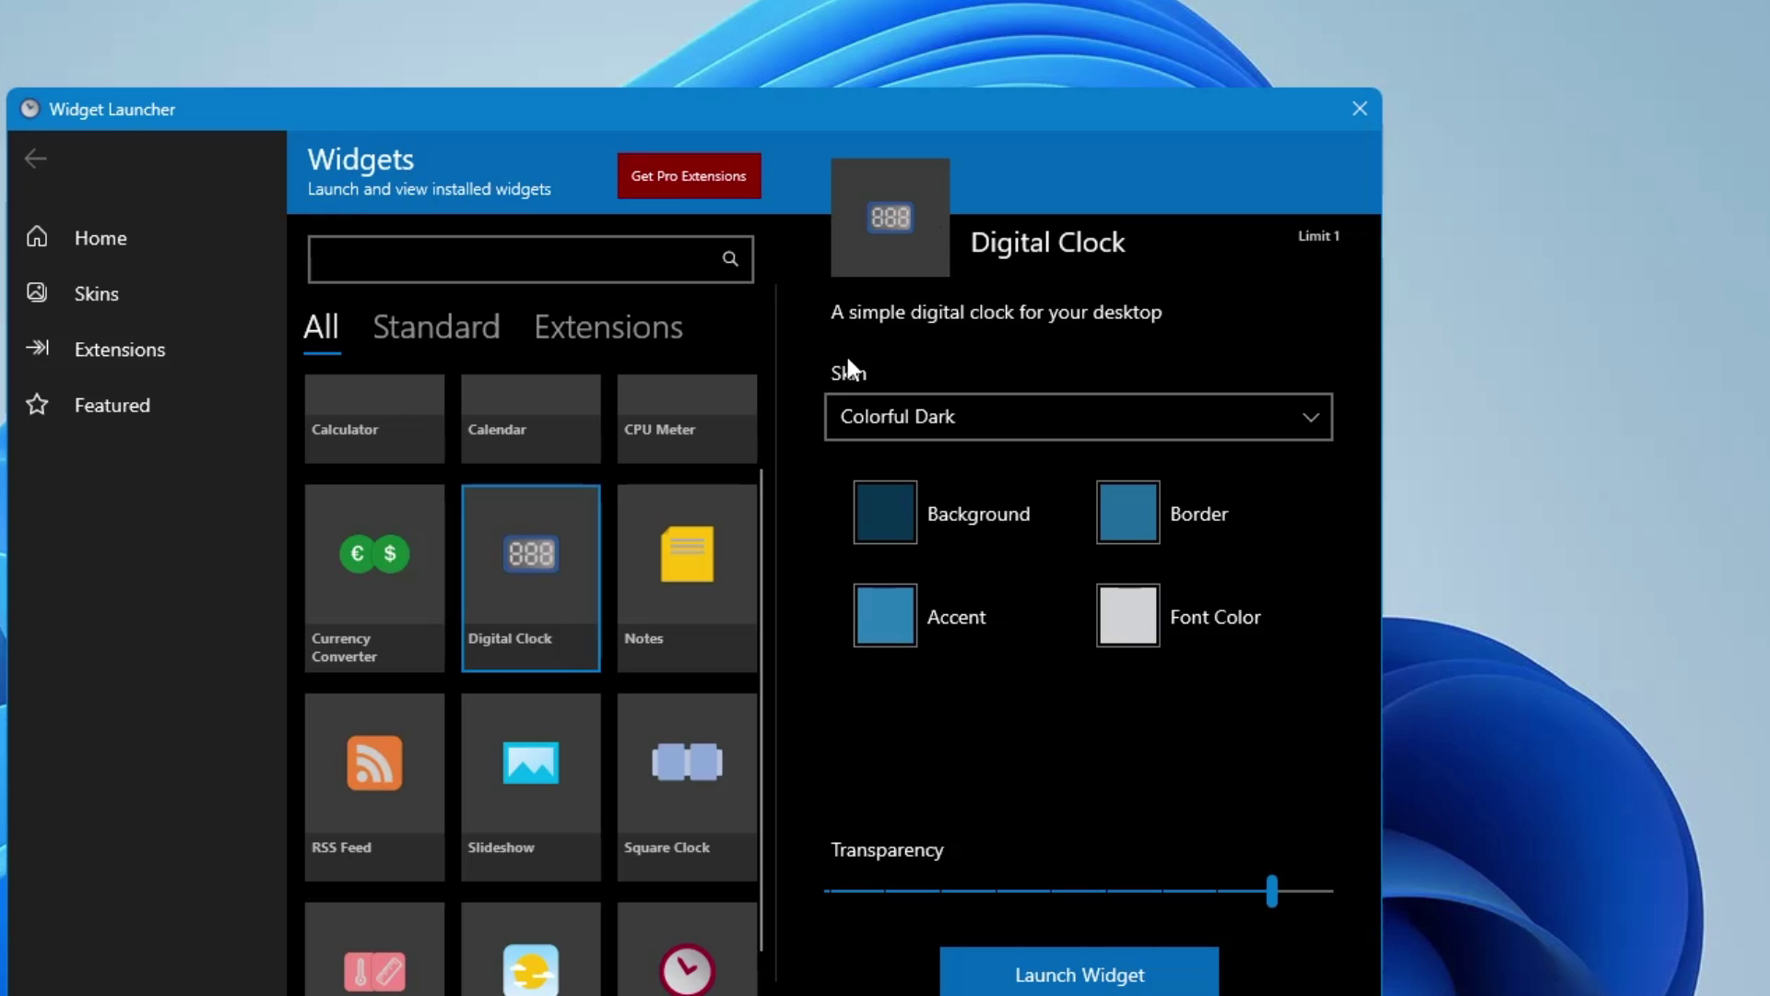
click(996, 422)
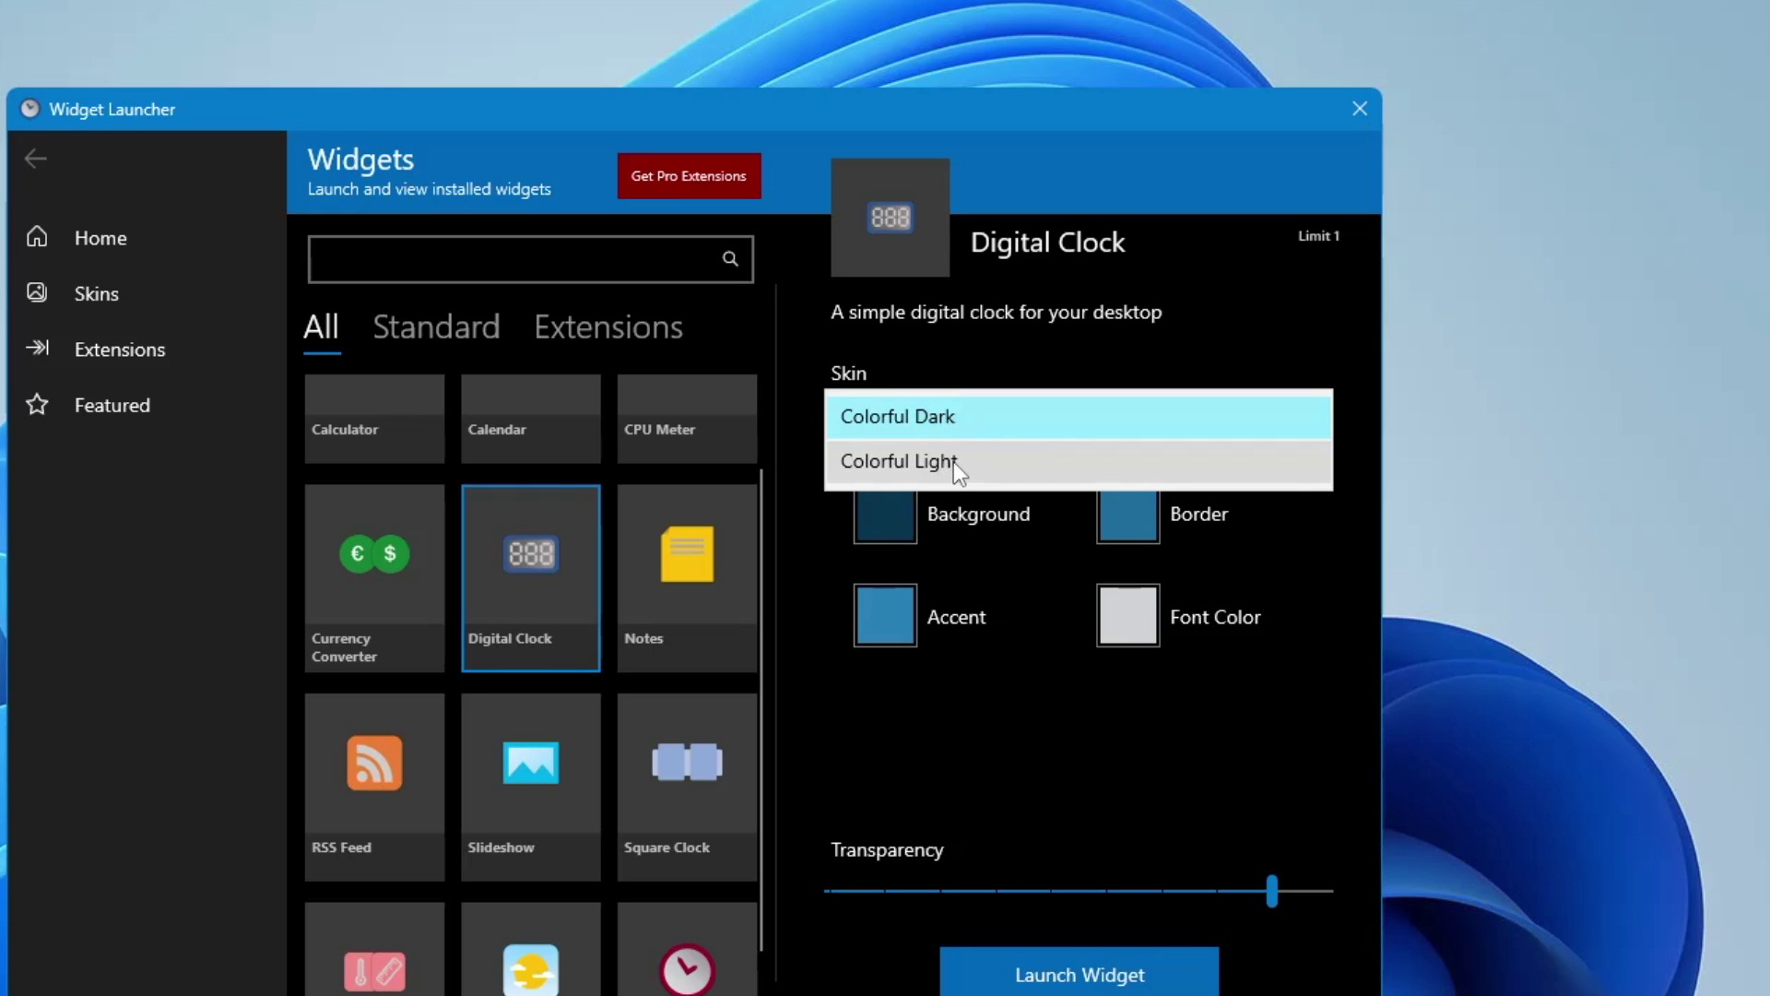
click(1059, 355)
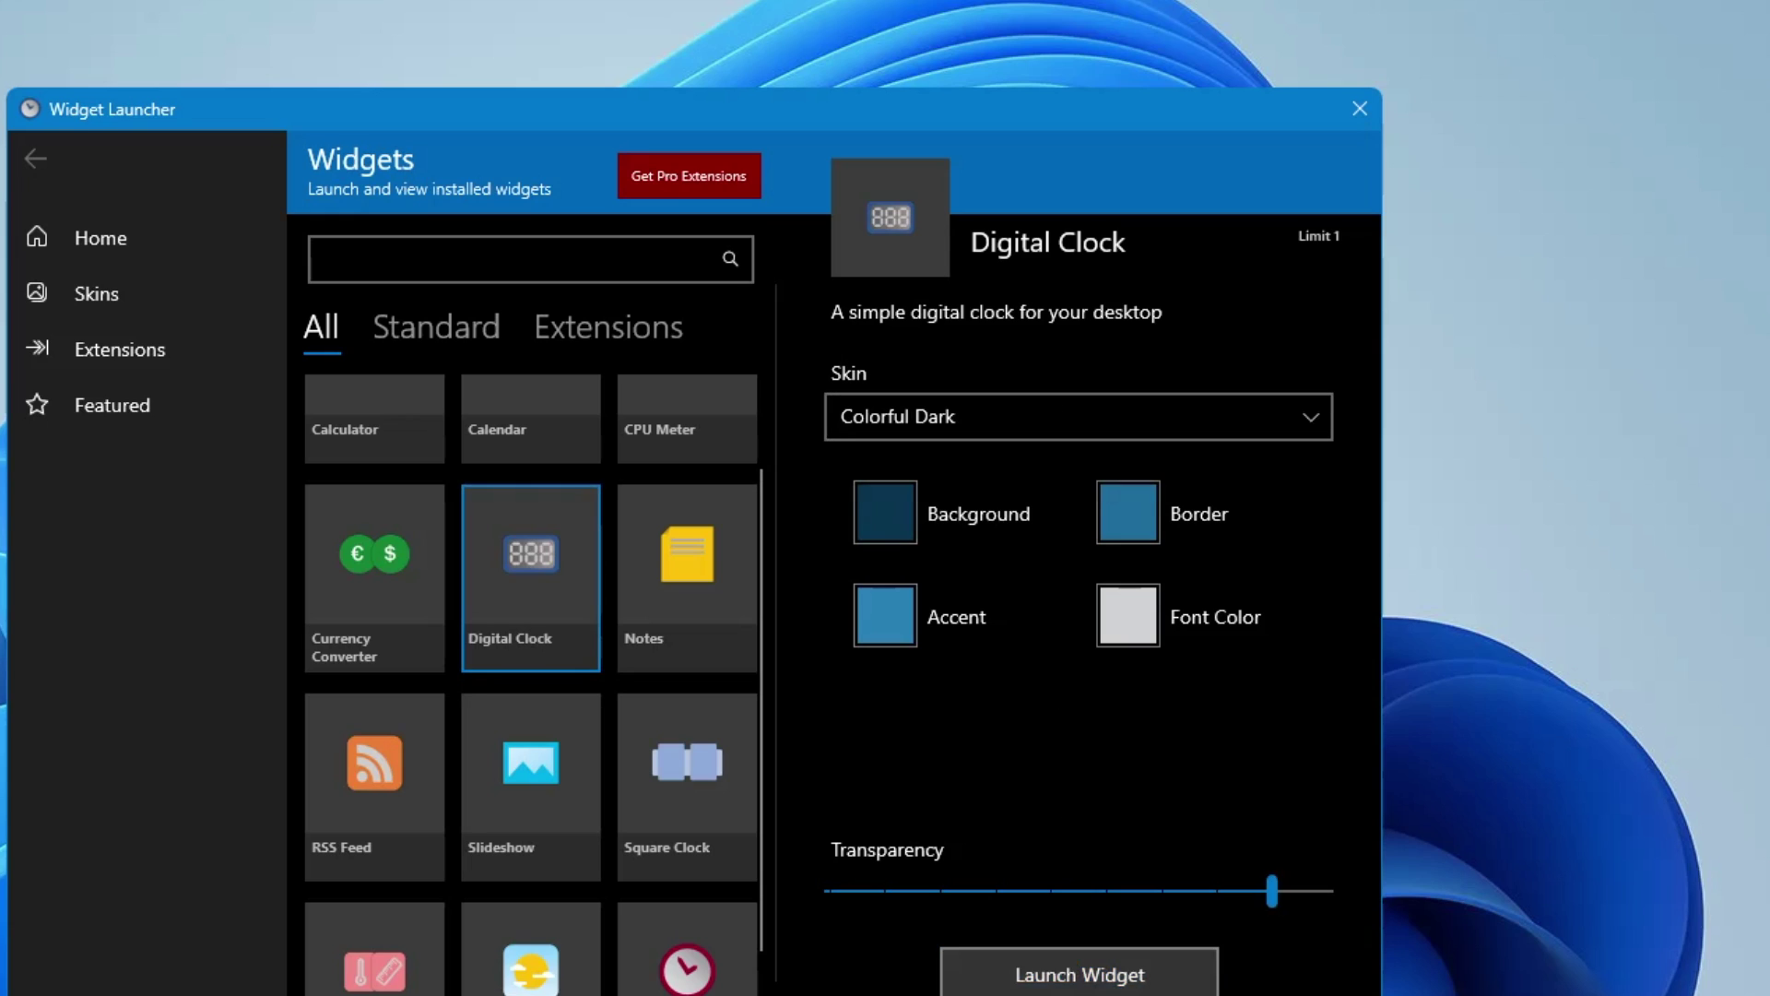
Launch the Digital Clock and drag it to the desktop's top-right corner.
click(1086, 980)
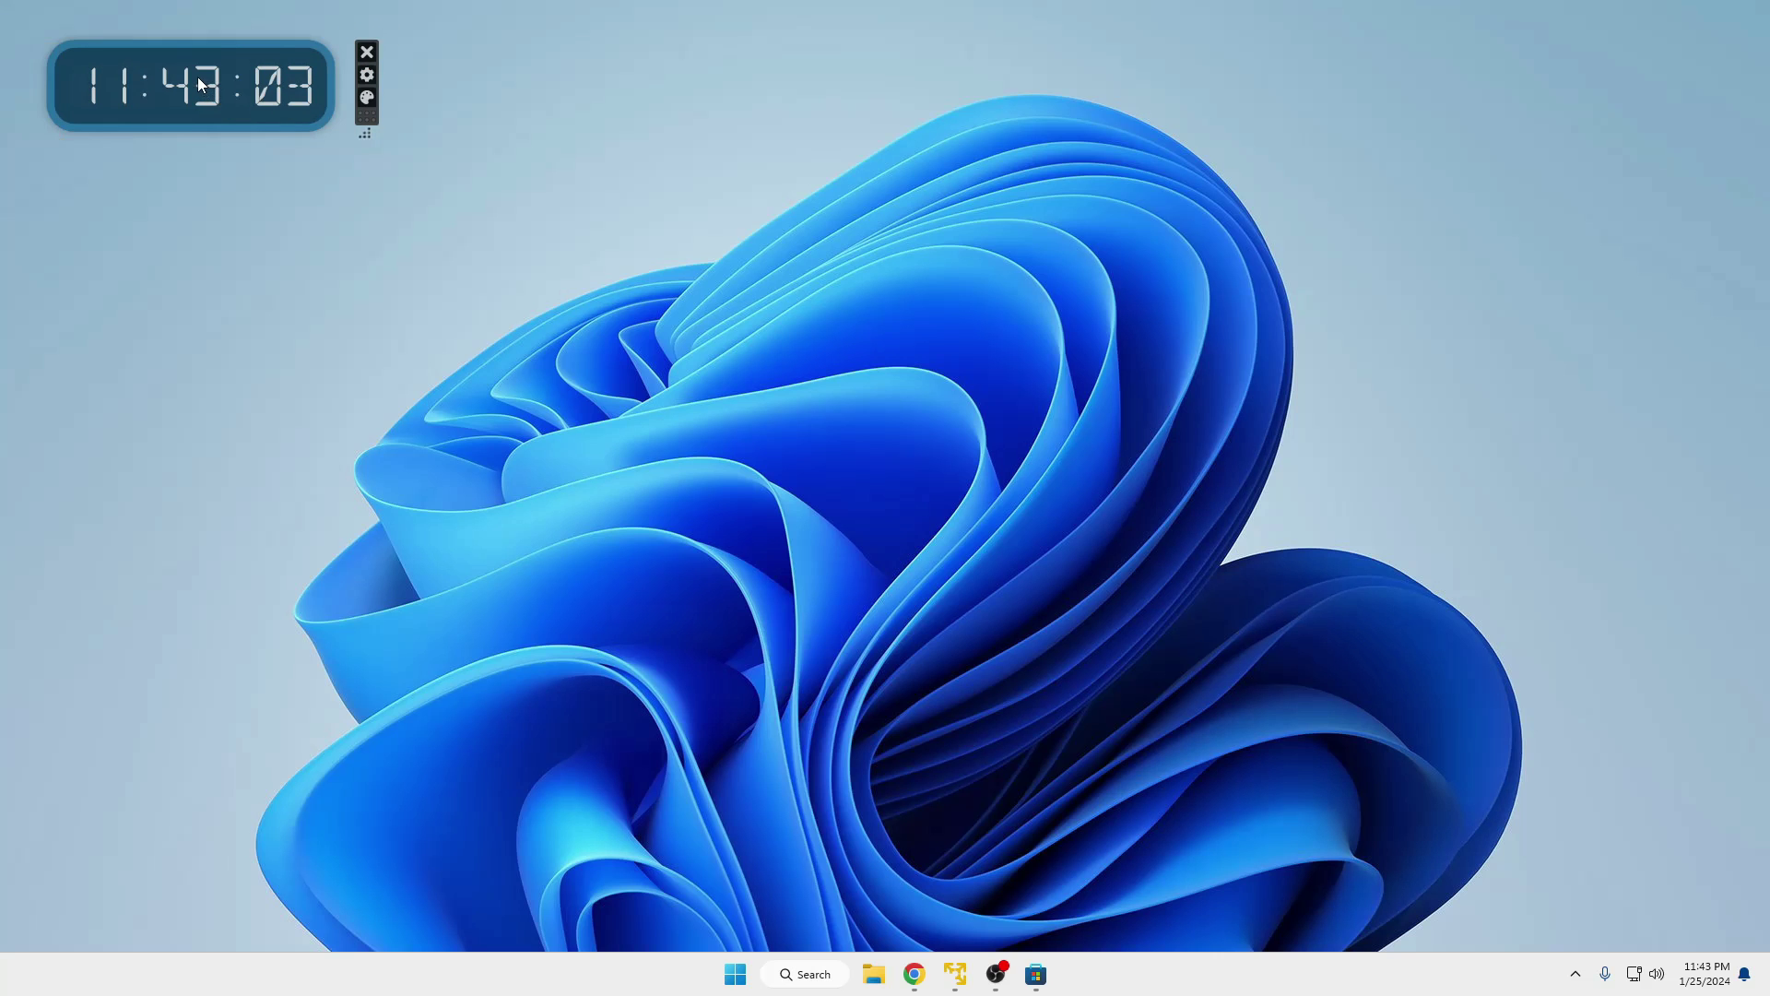
mouse_move(203, 76)
mouse_down()
mouse_move(1058, 194)
mouse_move(1562, 84)
mouse_up()
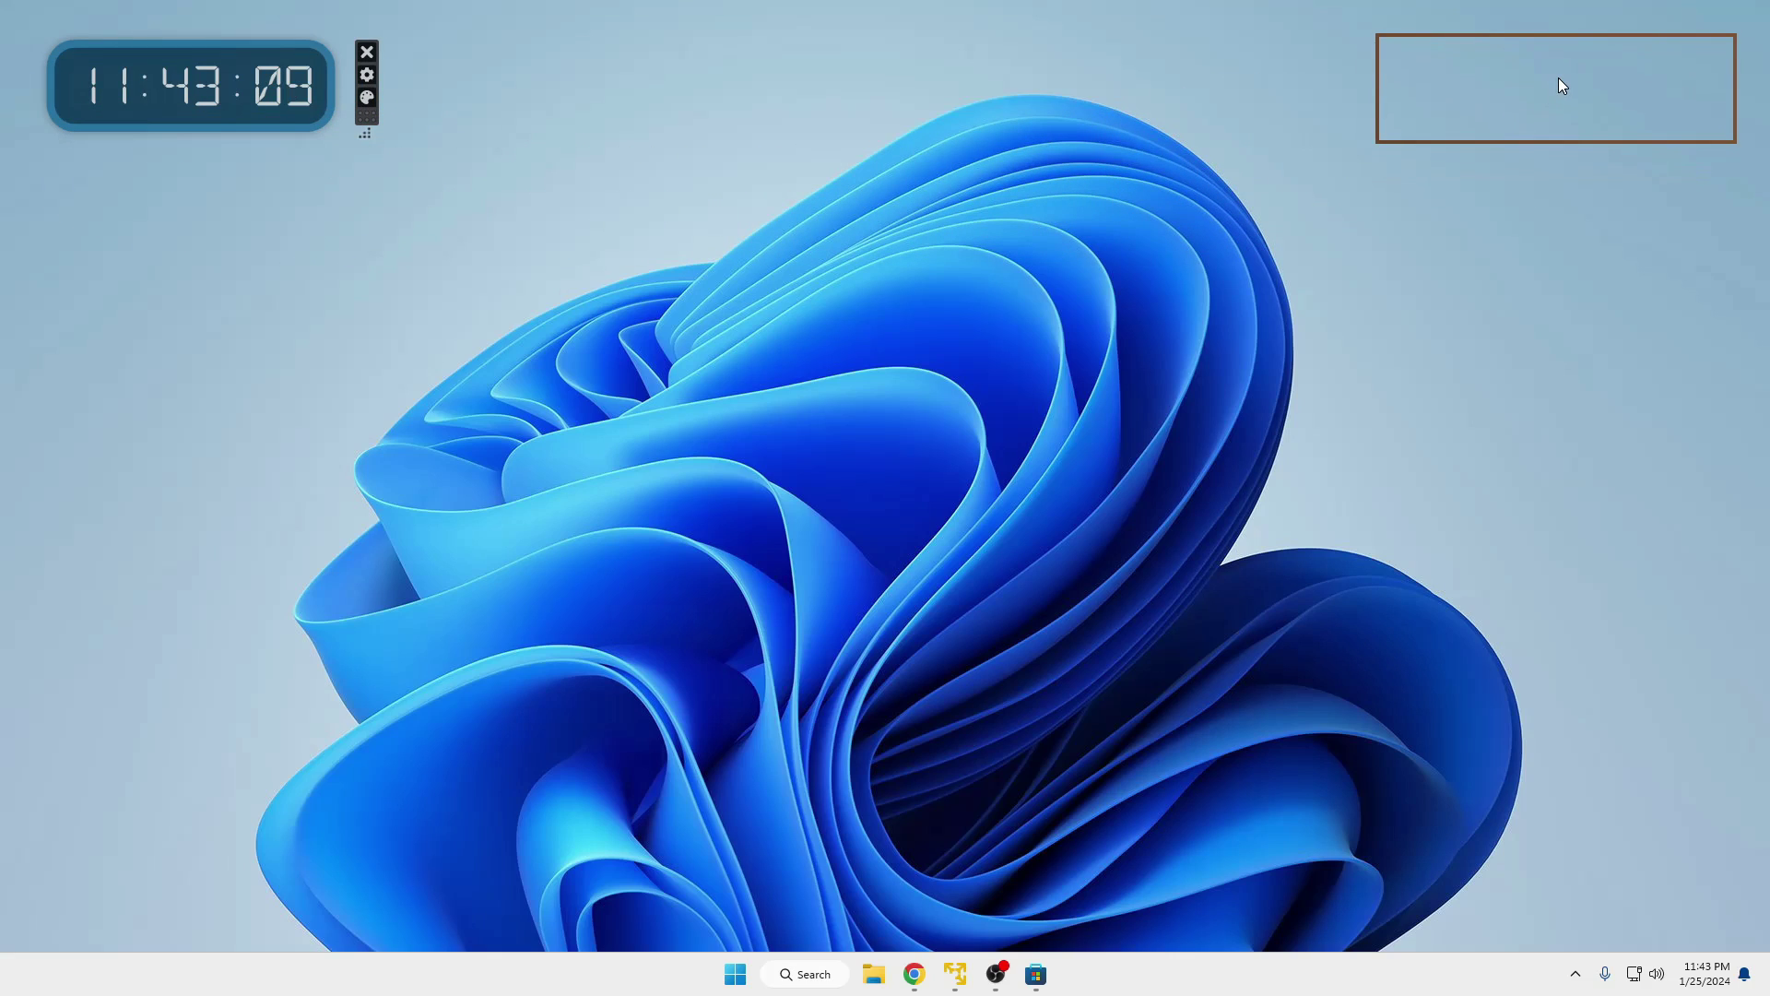
drag(1559, 86, 1558, 86)
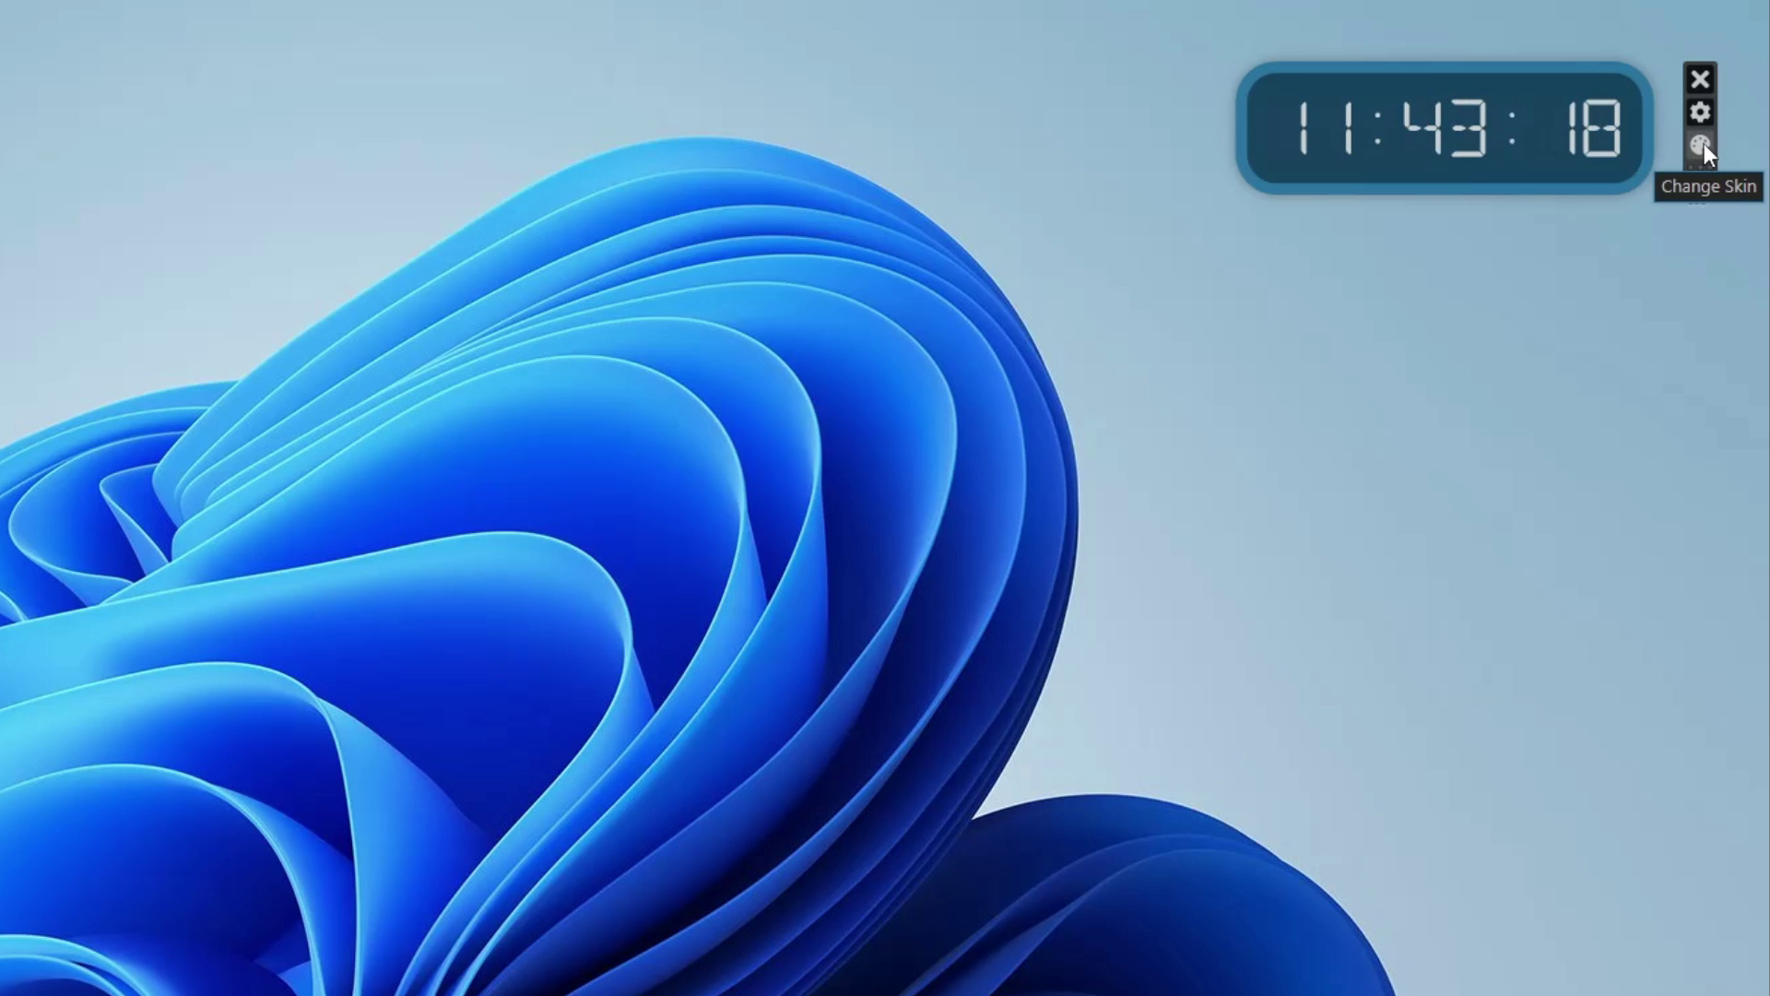
Show the clock's skin settings, try Colorful Light, then revert to Colorful Dark.
click(1699, 148)
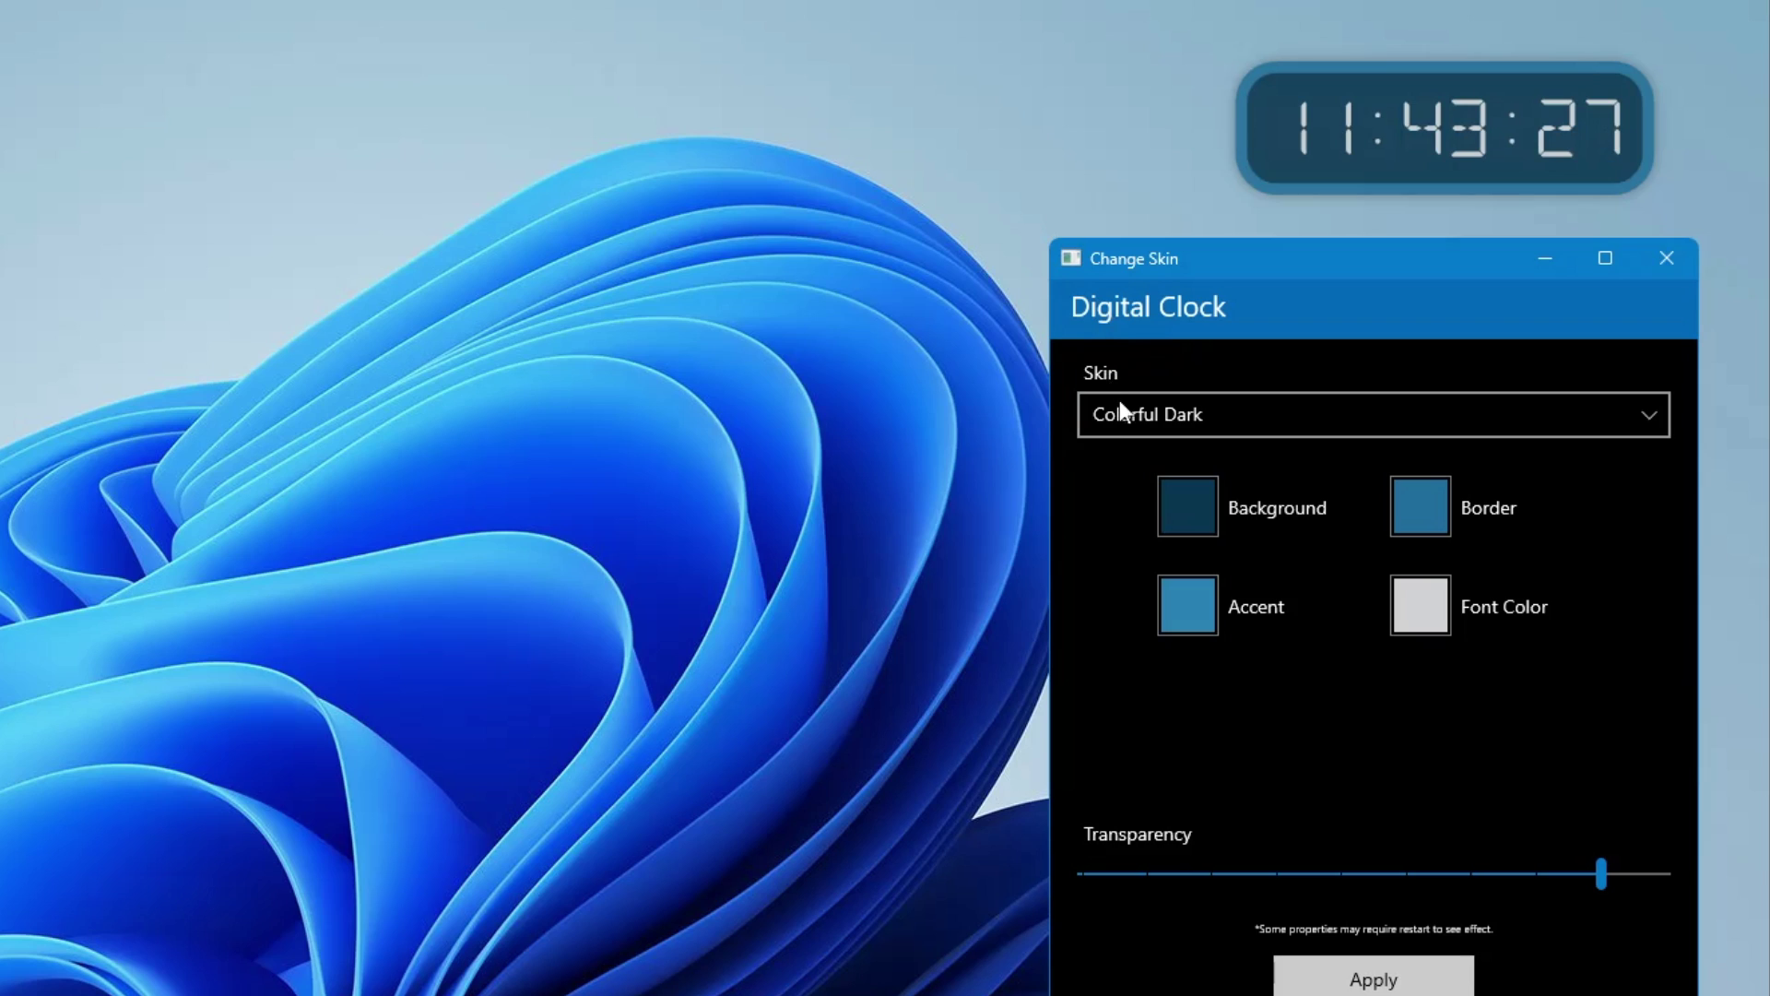
click(1245, 412)
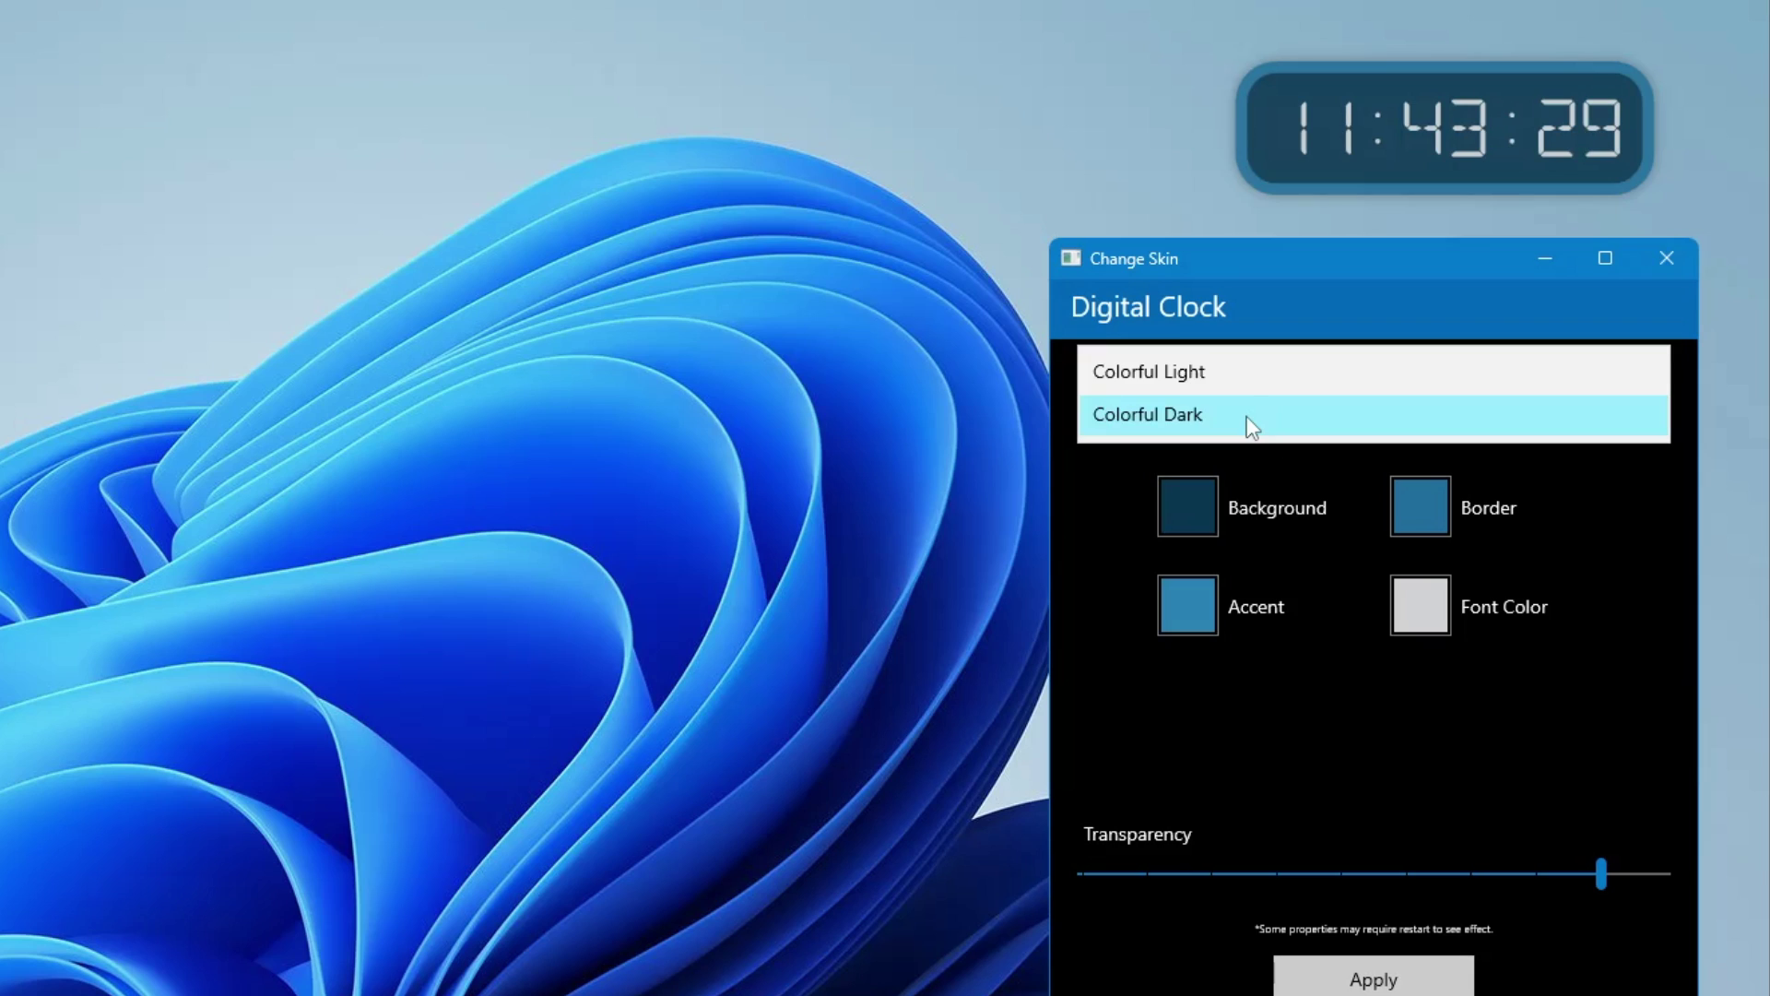
click(1208, 380)
click(1224, 421)
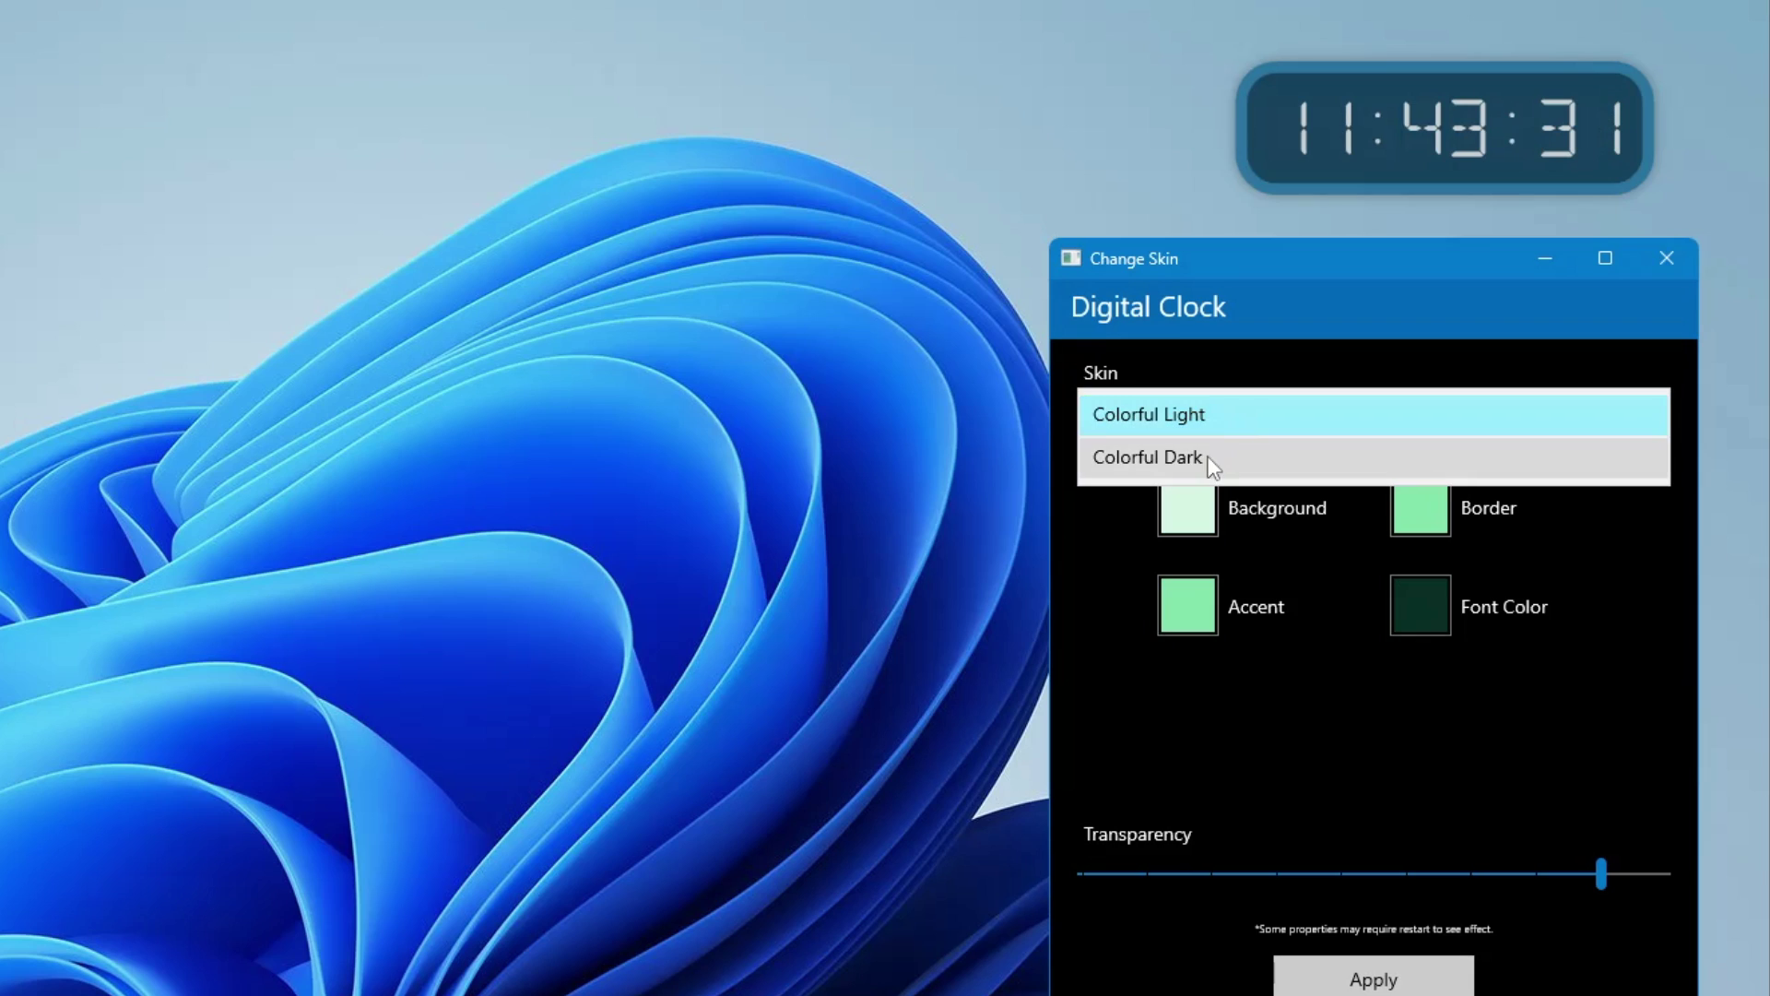
click(1214, 466)
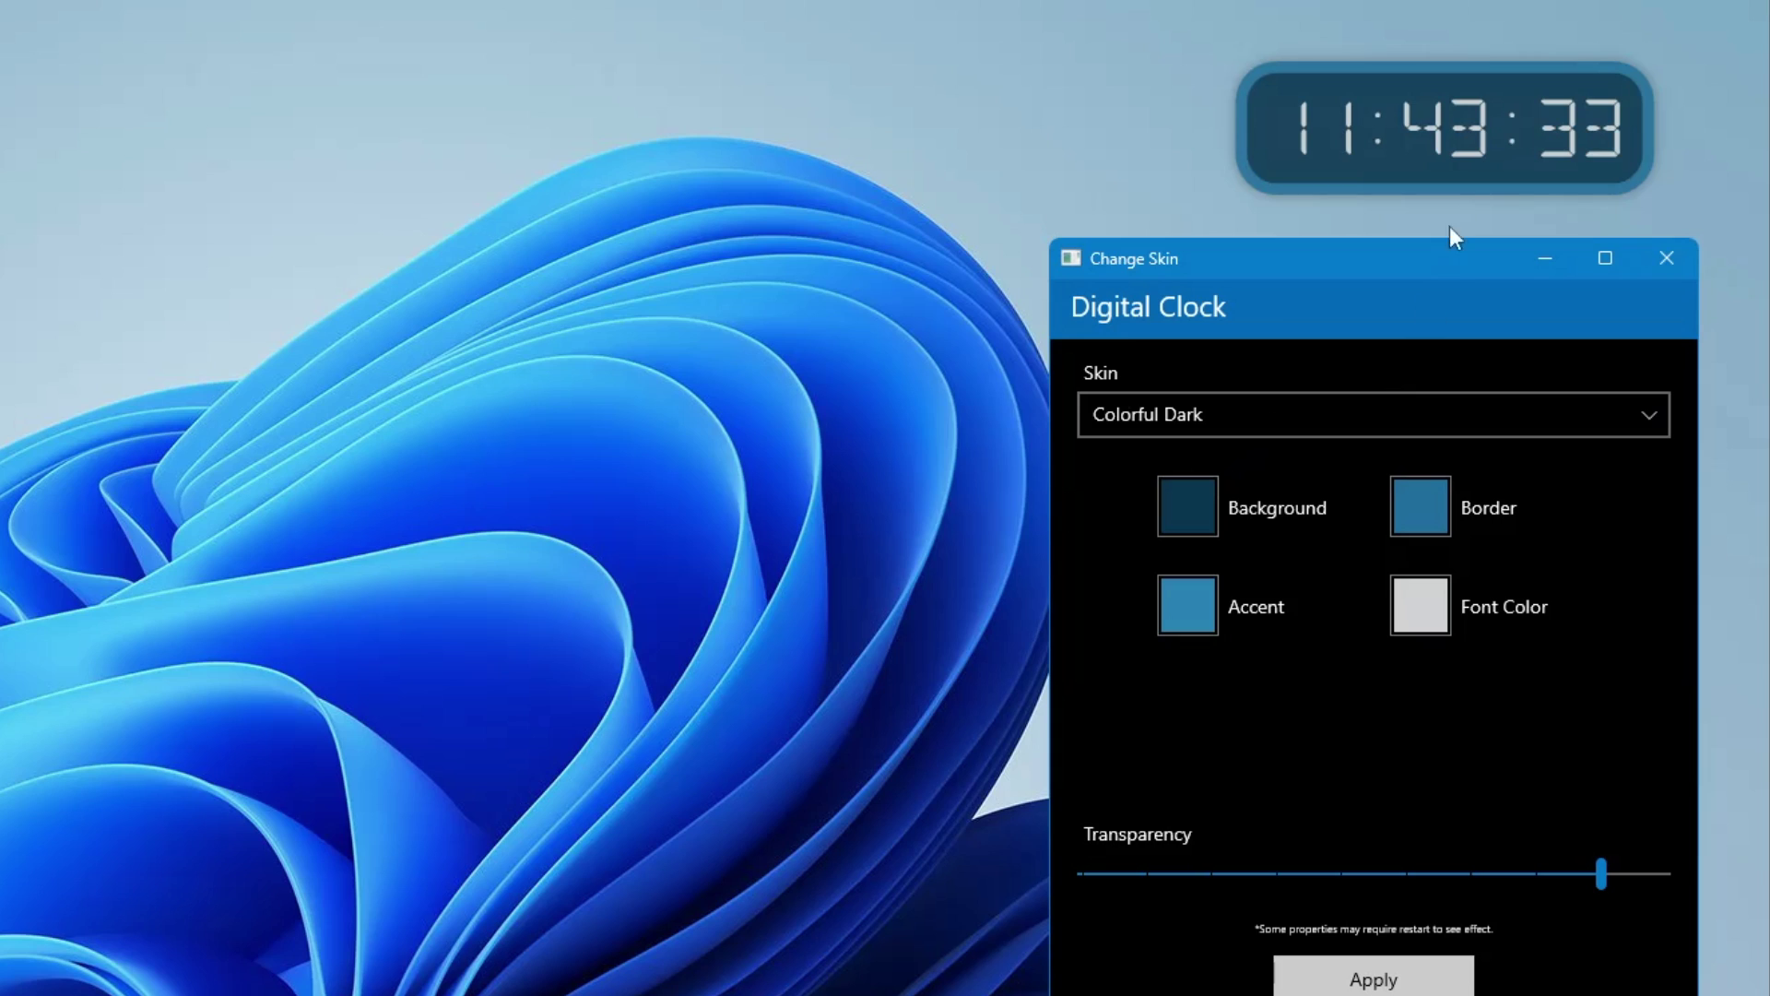
mouse_move(1444, 127)
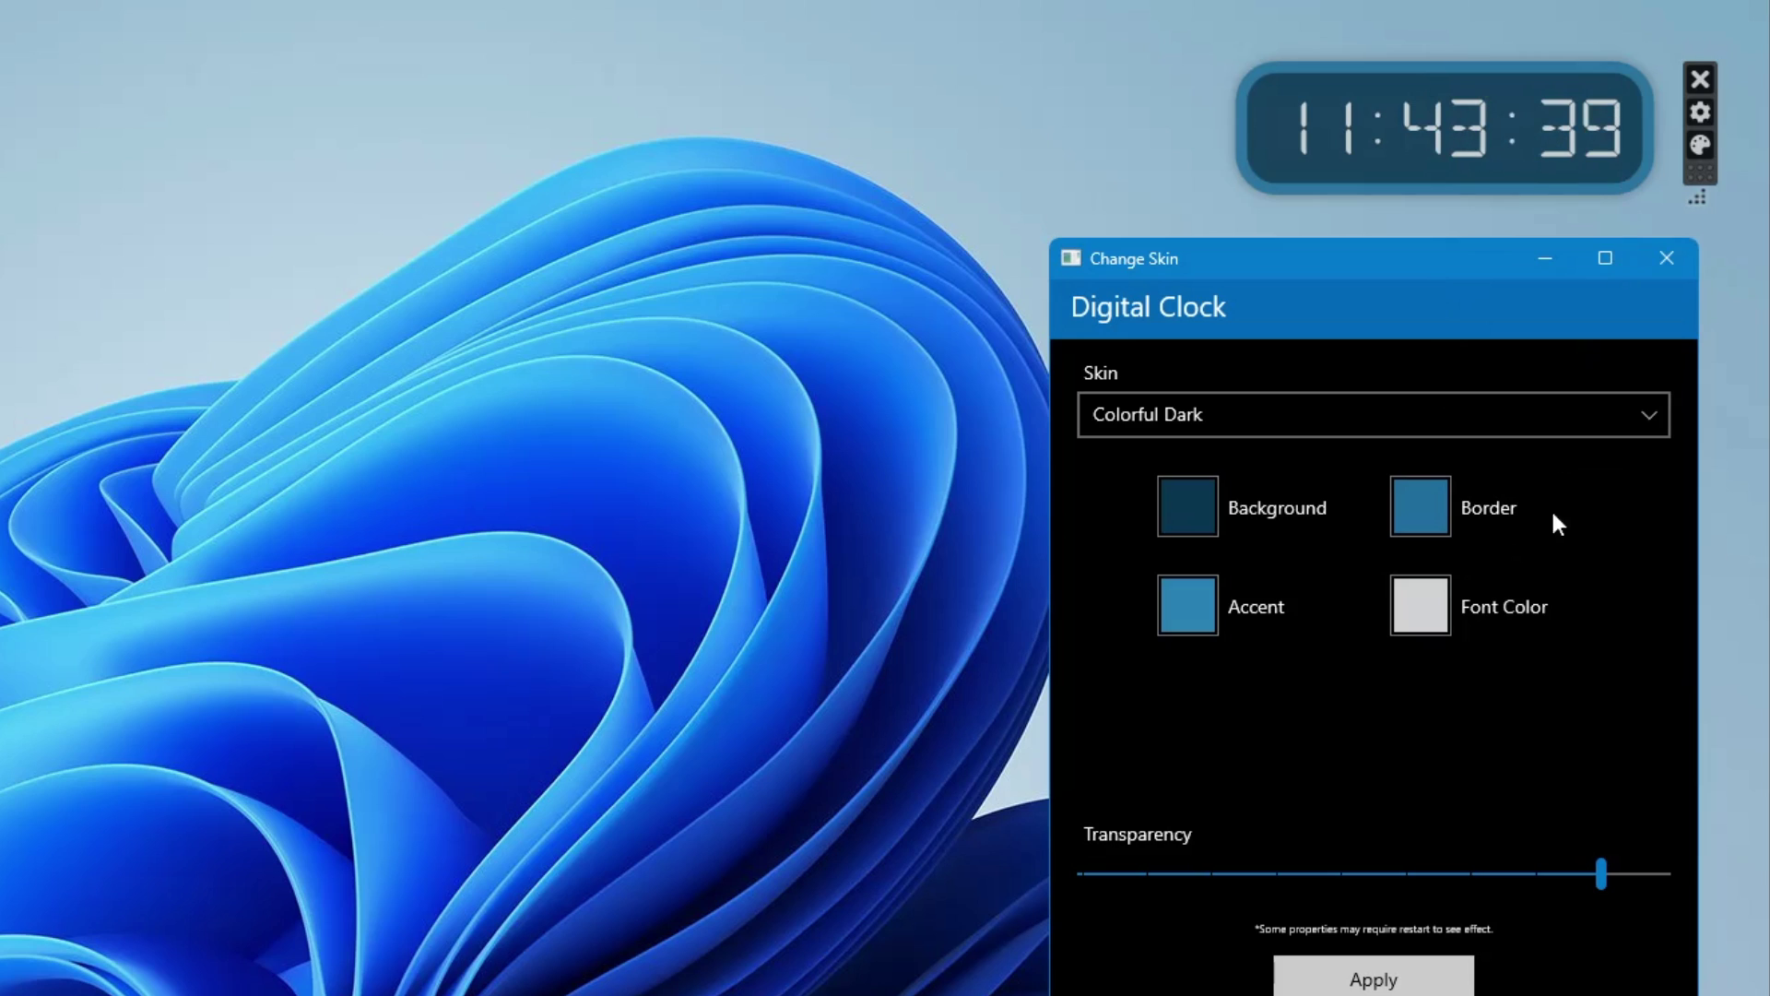
Set the Digital Clock font colour to bright, fully saturated green.
click(1437, 600)
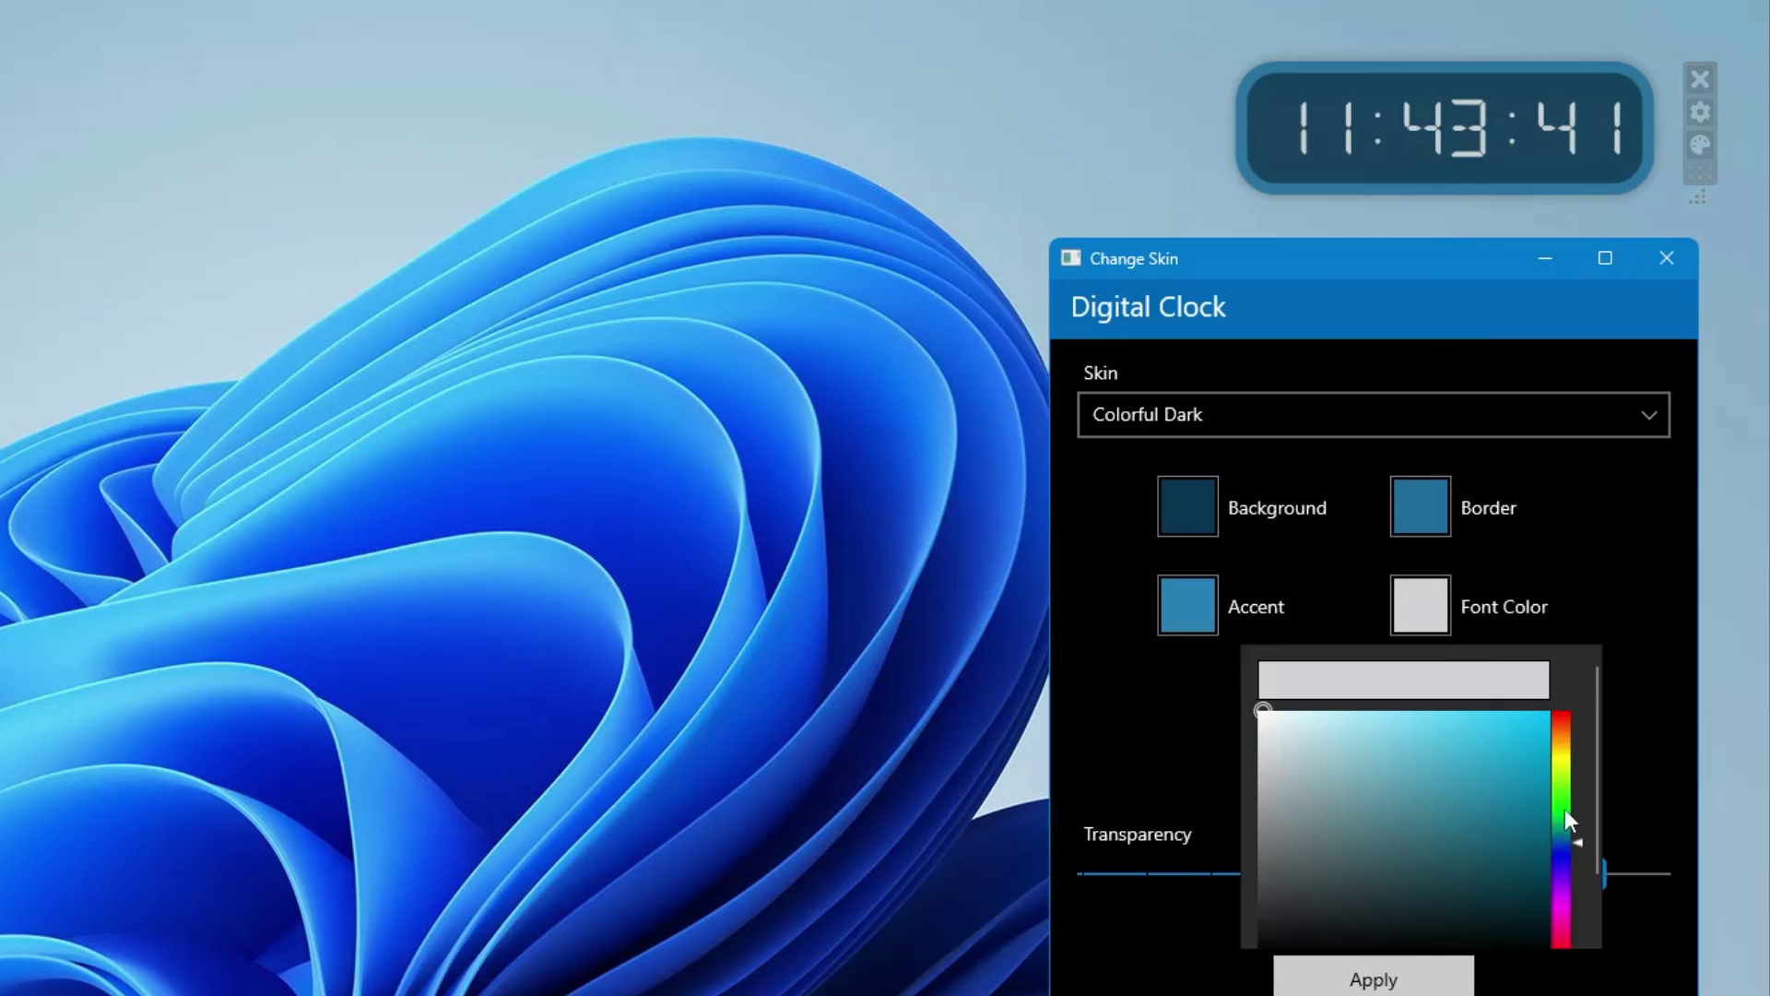
drag(1564, 809, 1561, 793)
click(1542, 721)
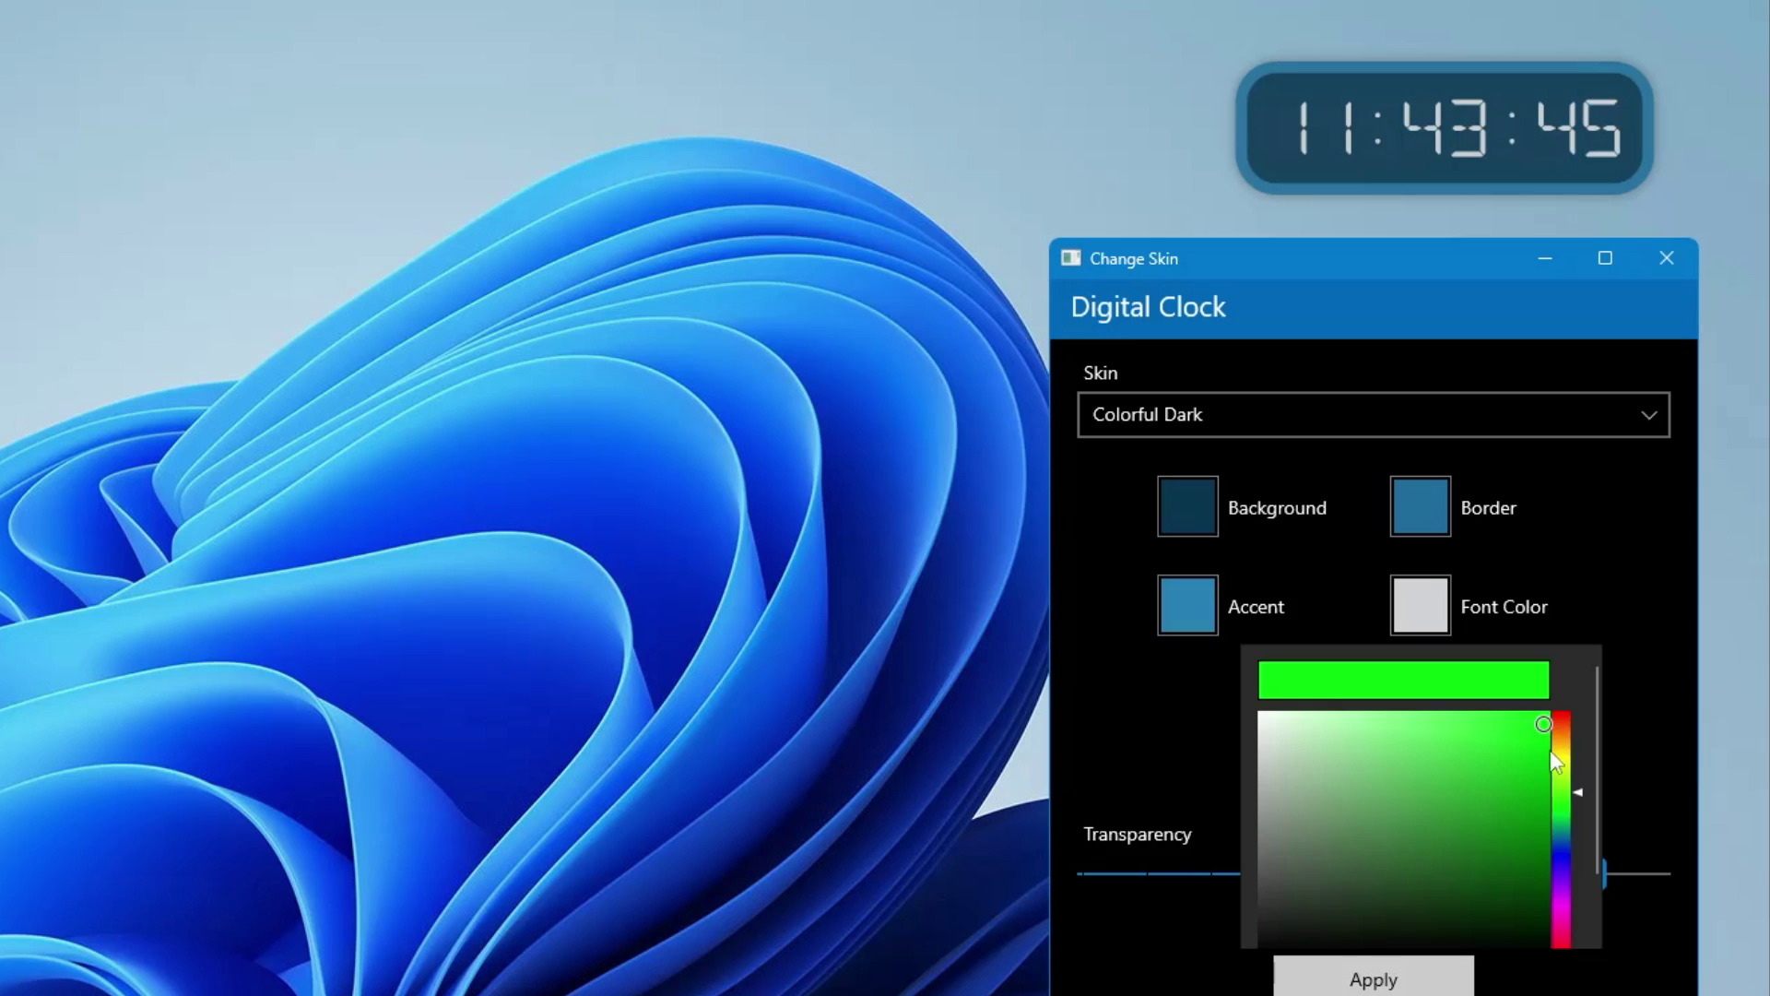
scroll(1418, 783, down, 2)
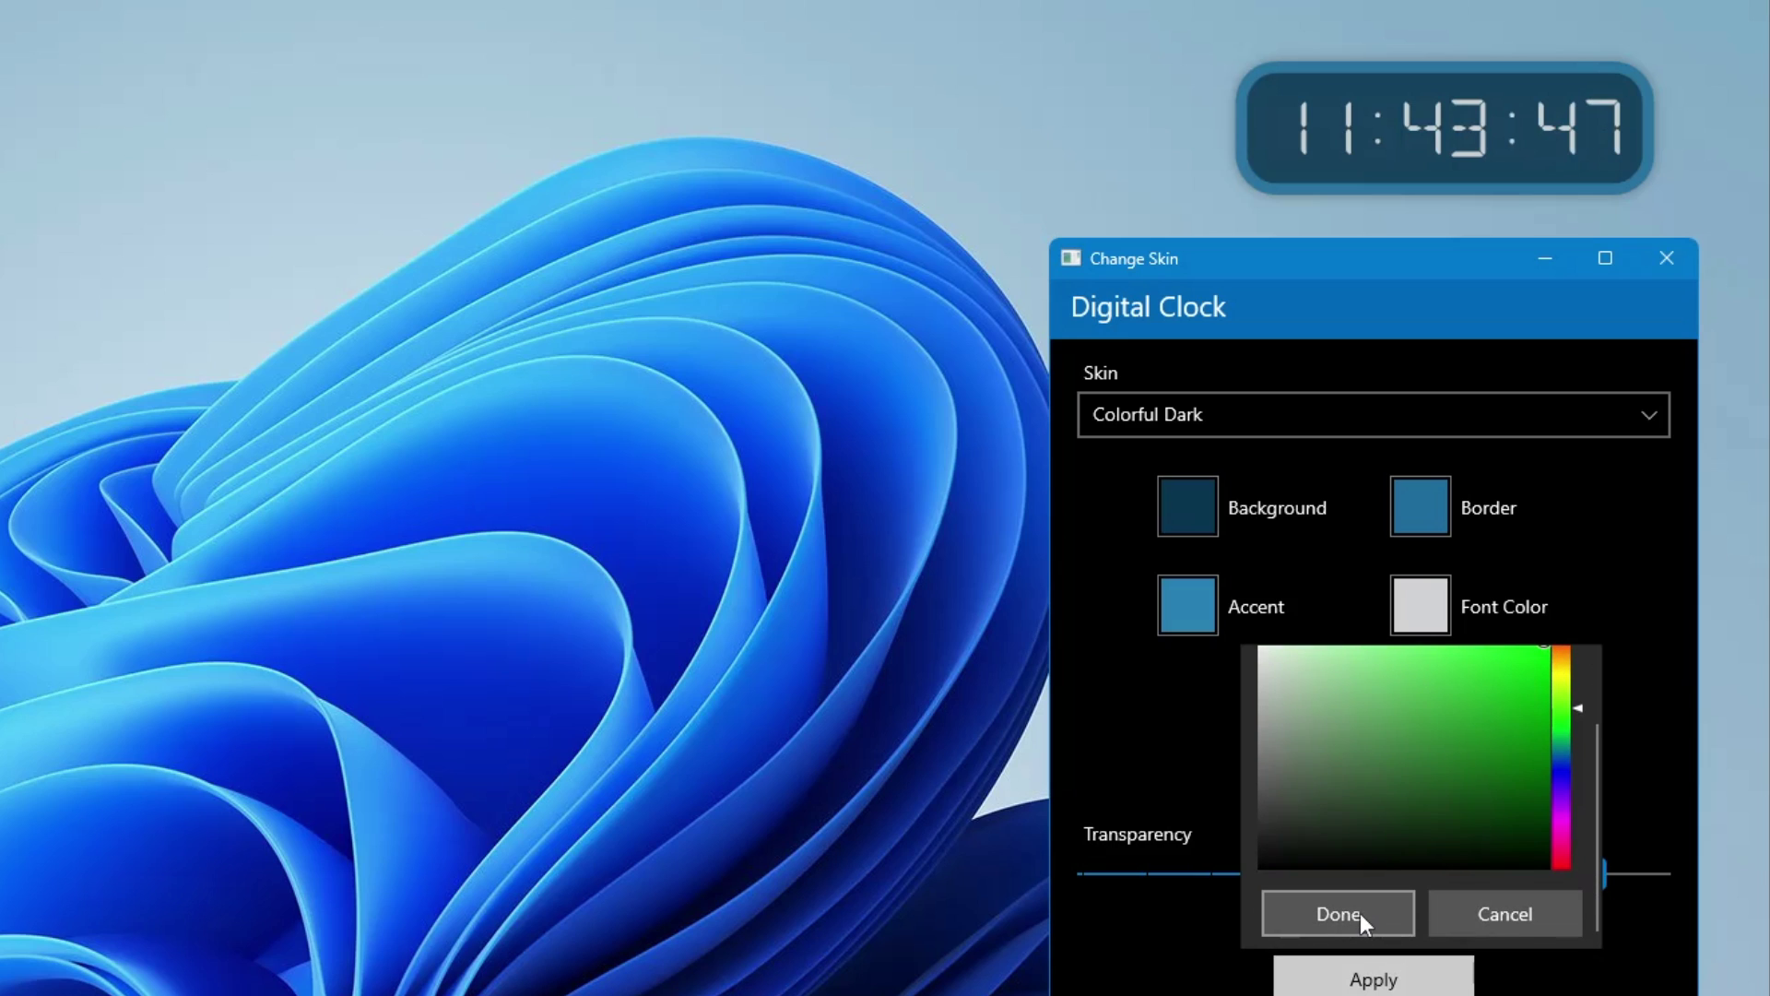
click(1359, 913)
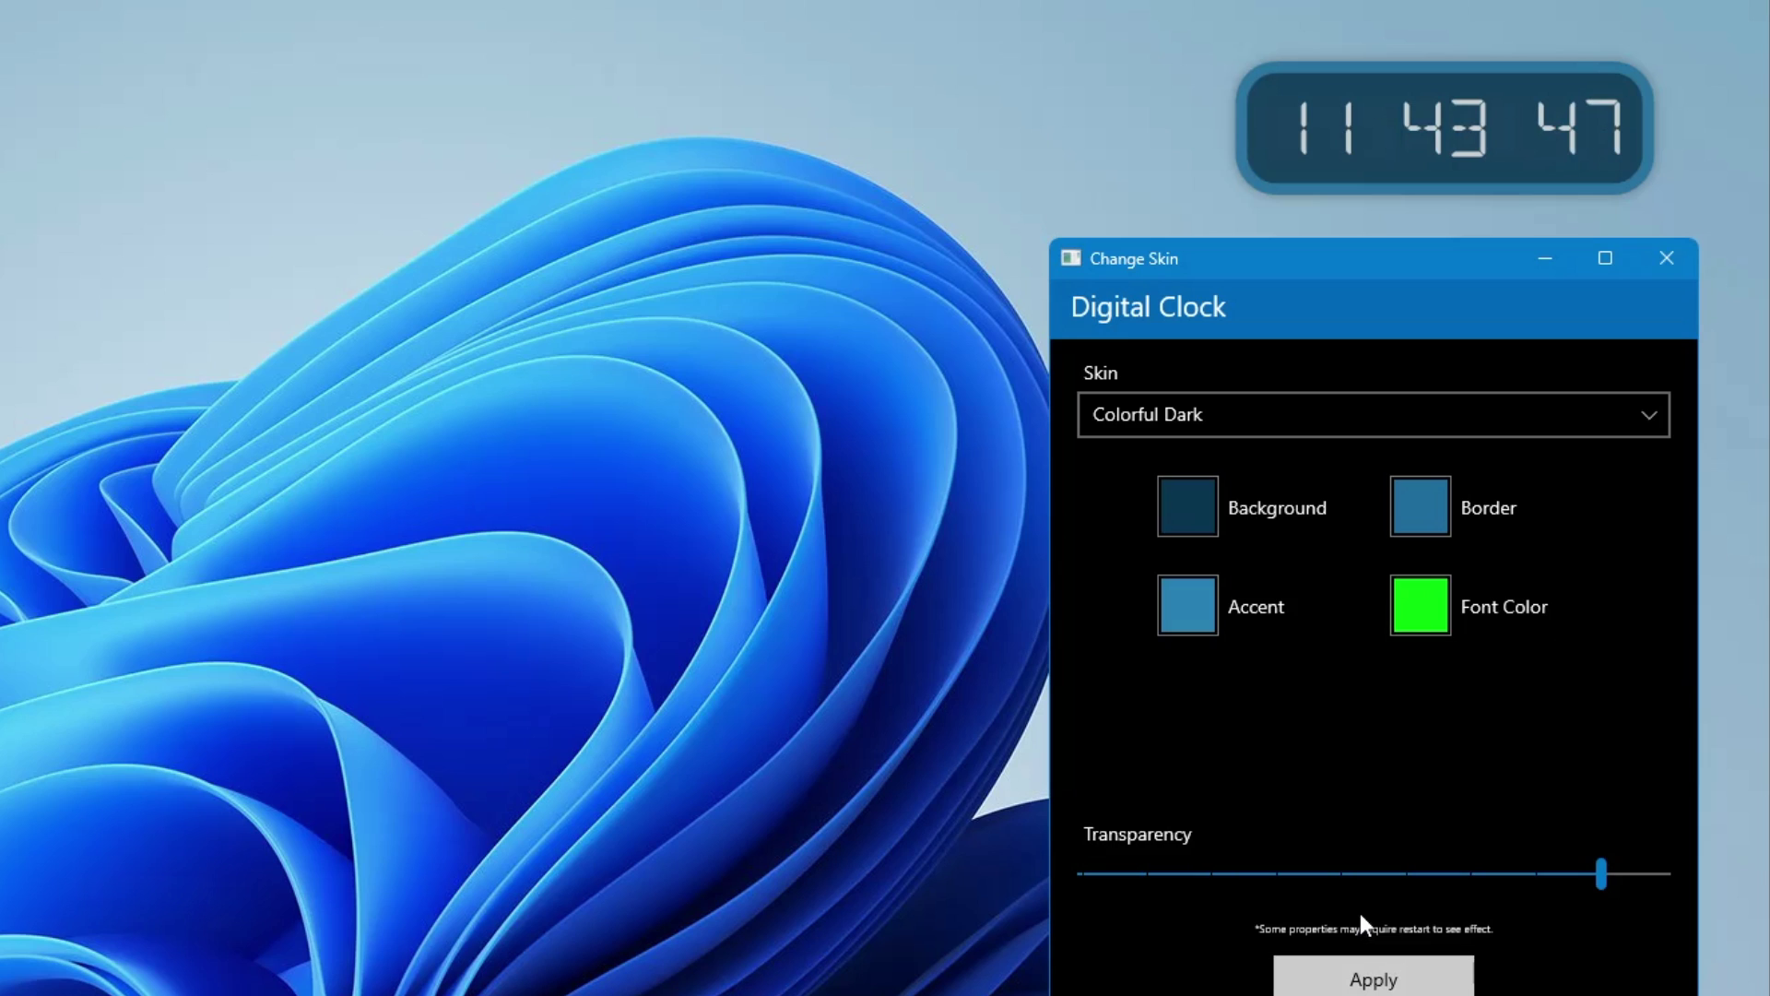
Set a black border and near-white background, and apply the new colours.
click(1435, 514)
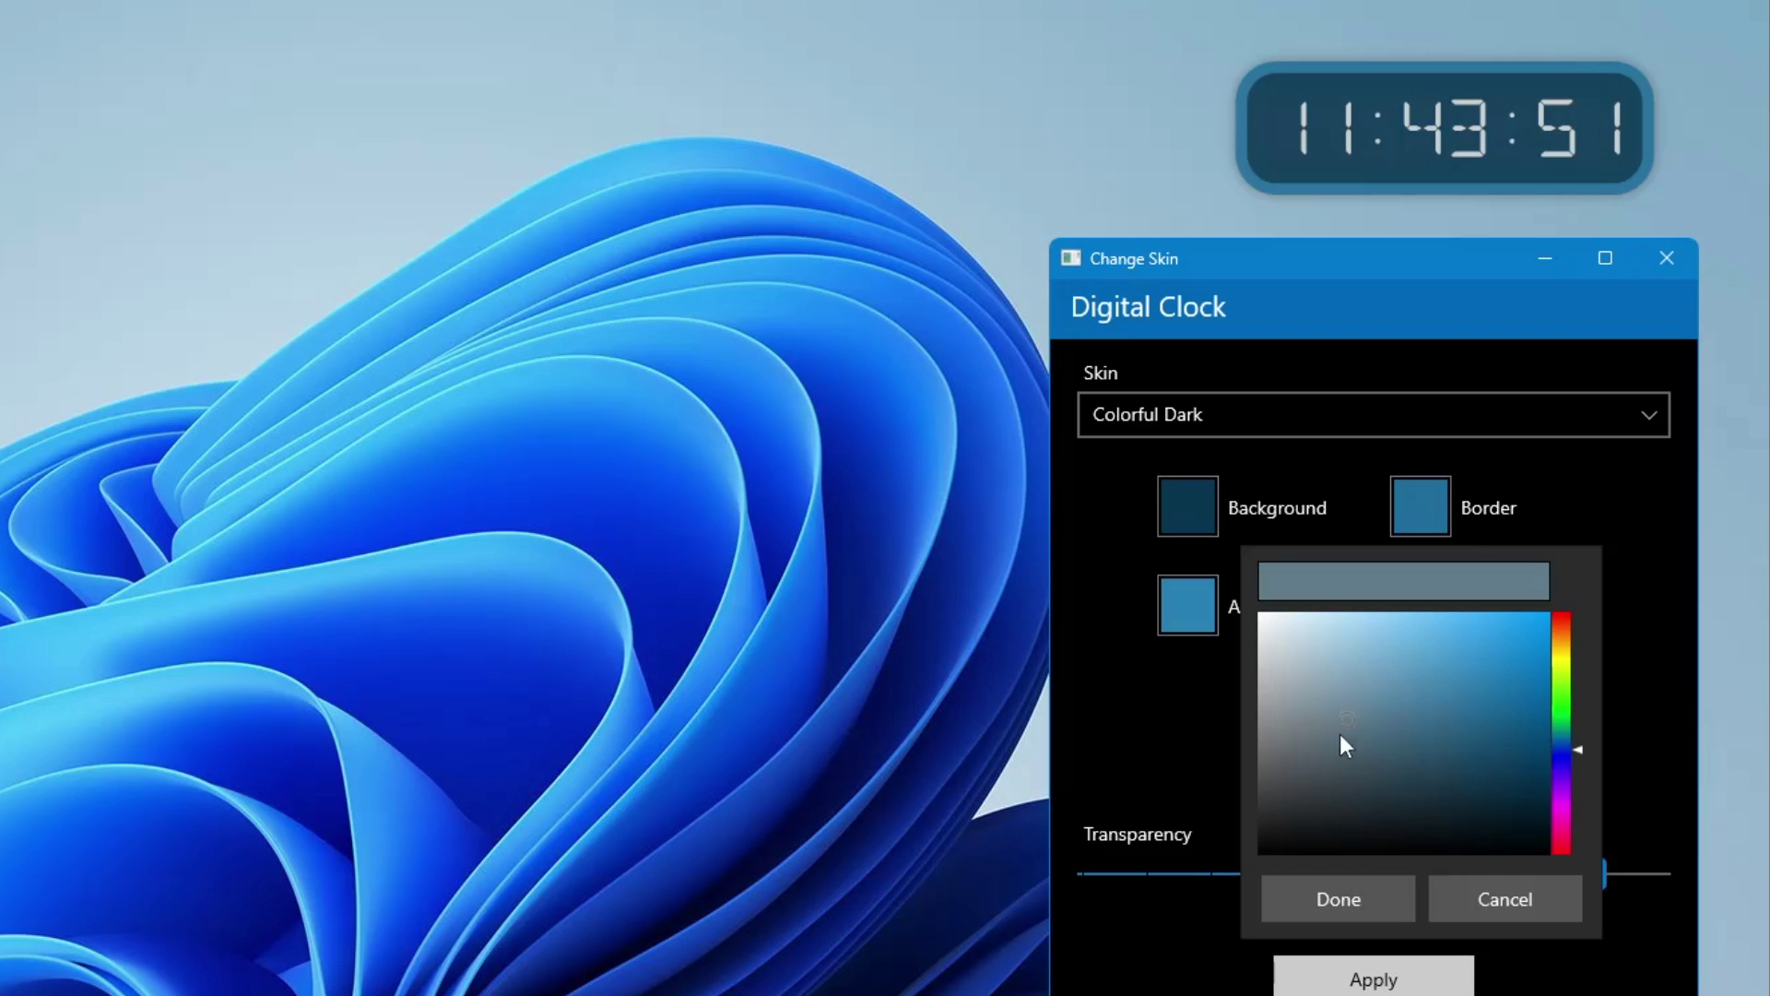
click(1270, 849)
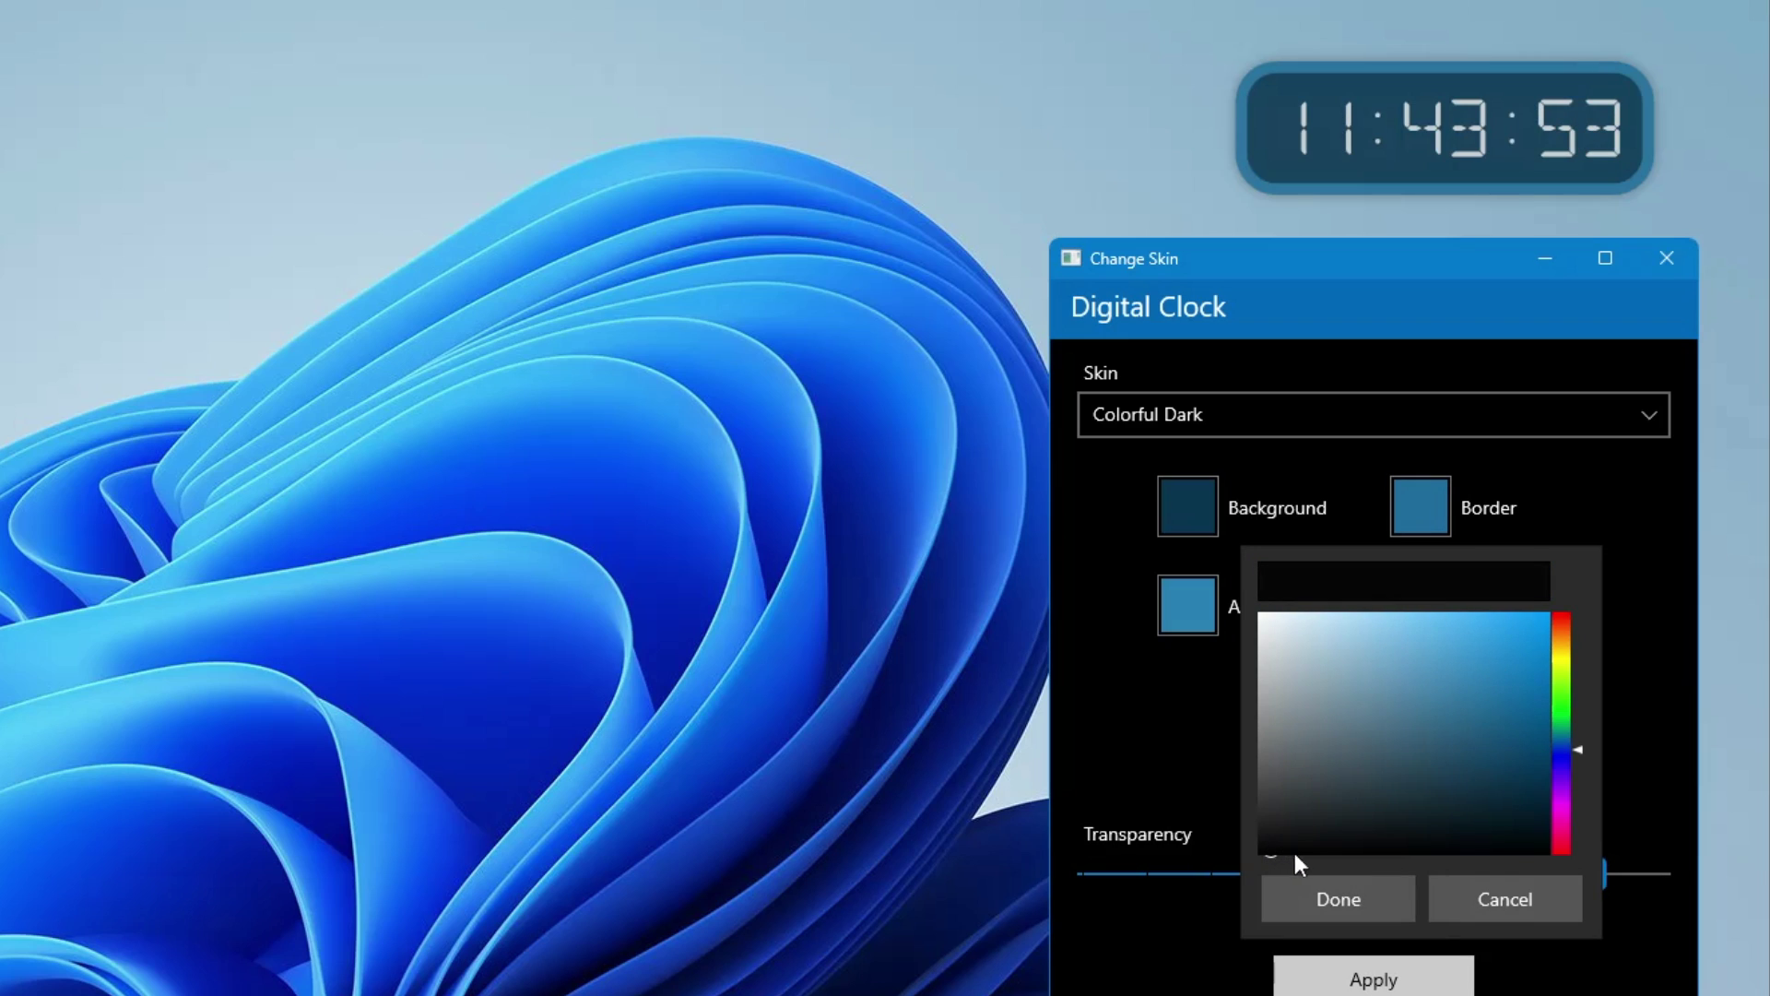
click(1333, 898)
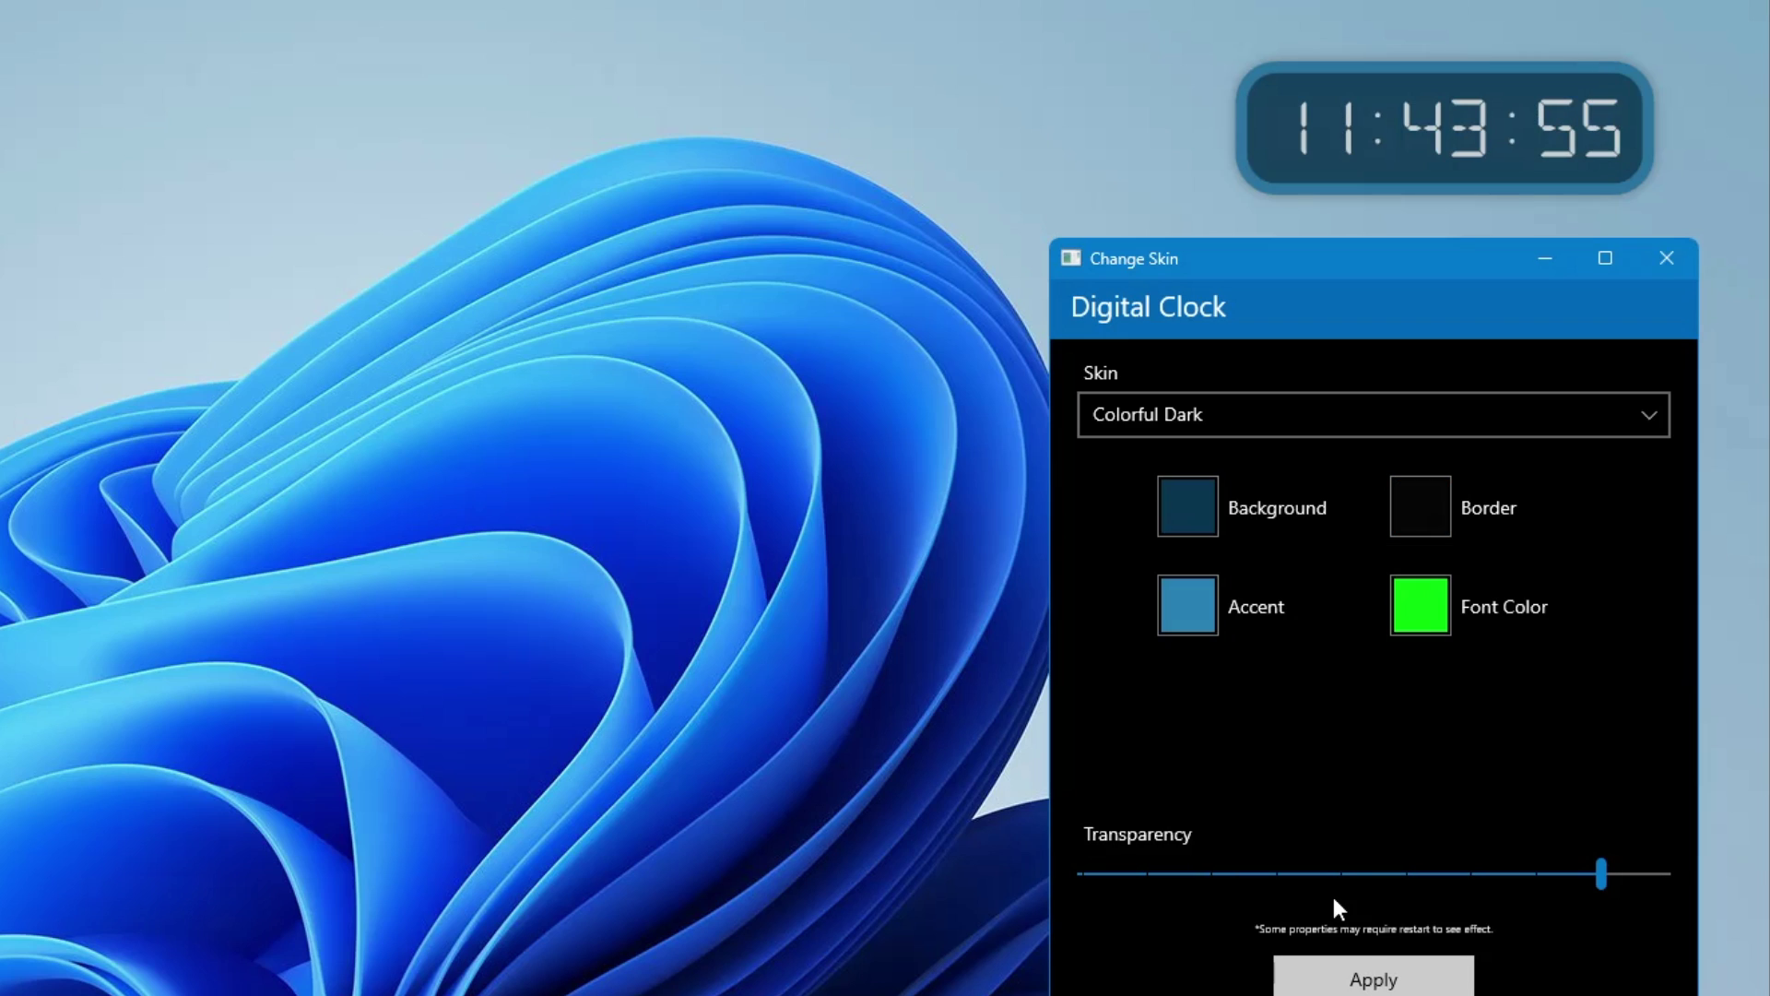
click(1174, 509)
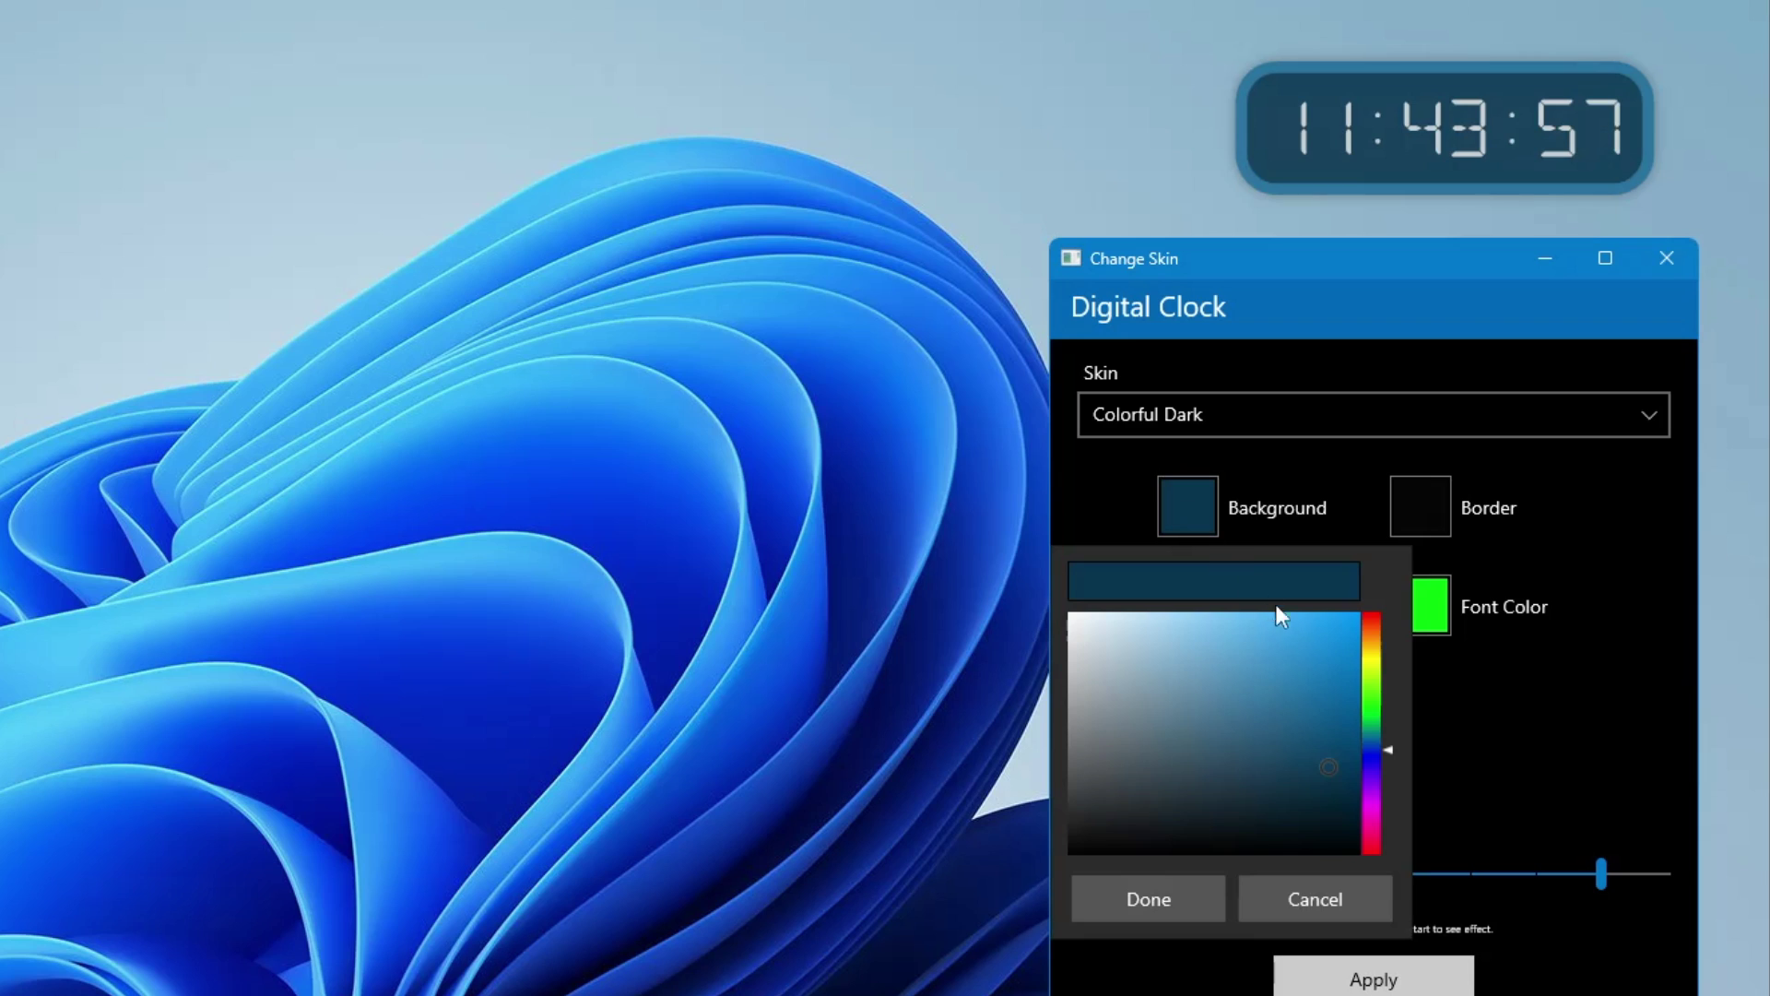
drag(1330, 765, 1076, 621)
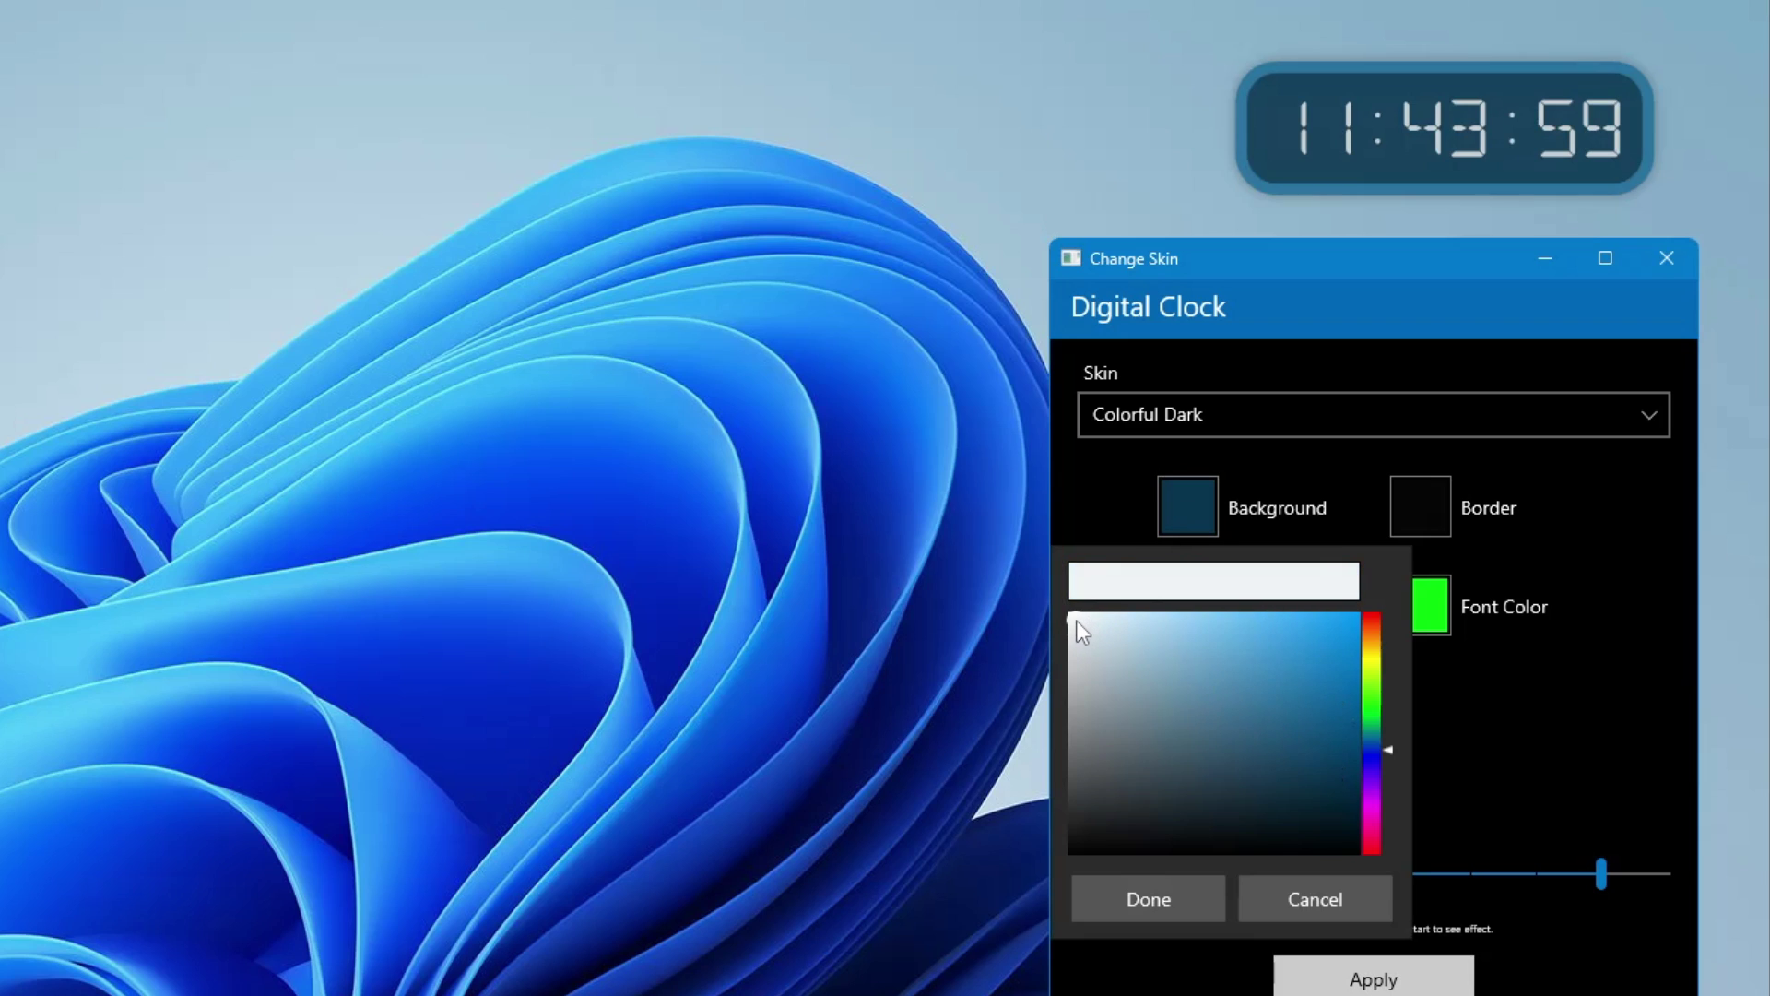
click(1147, 894)
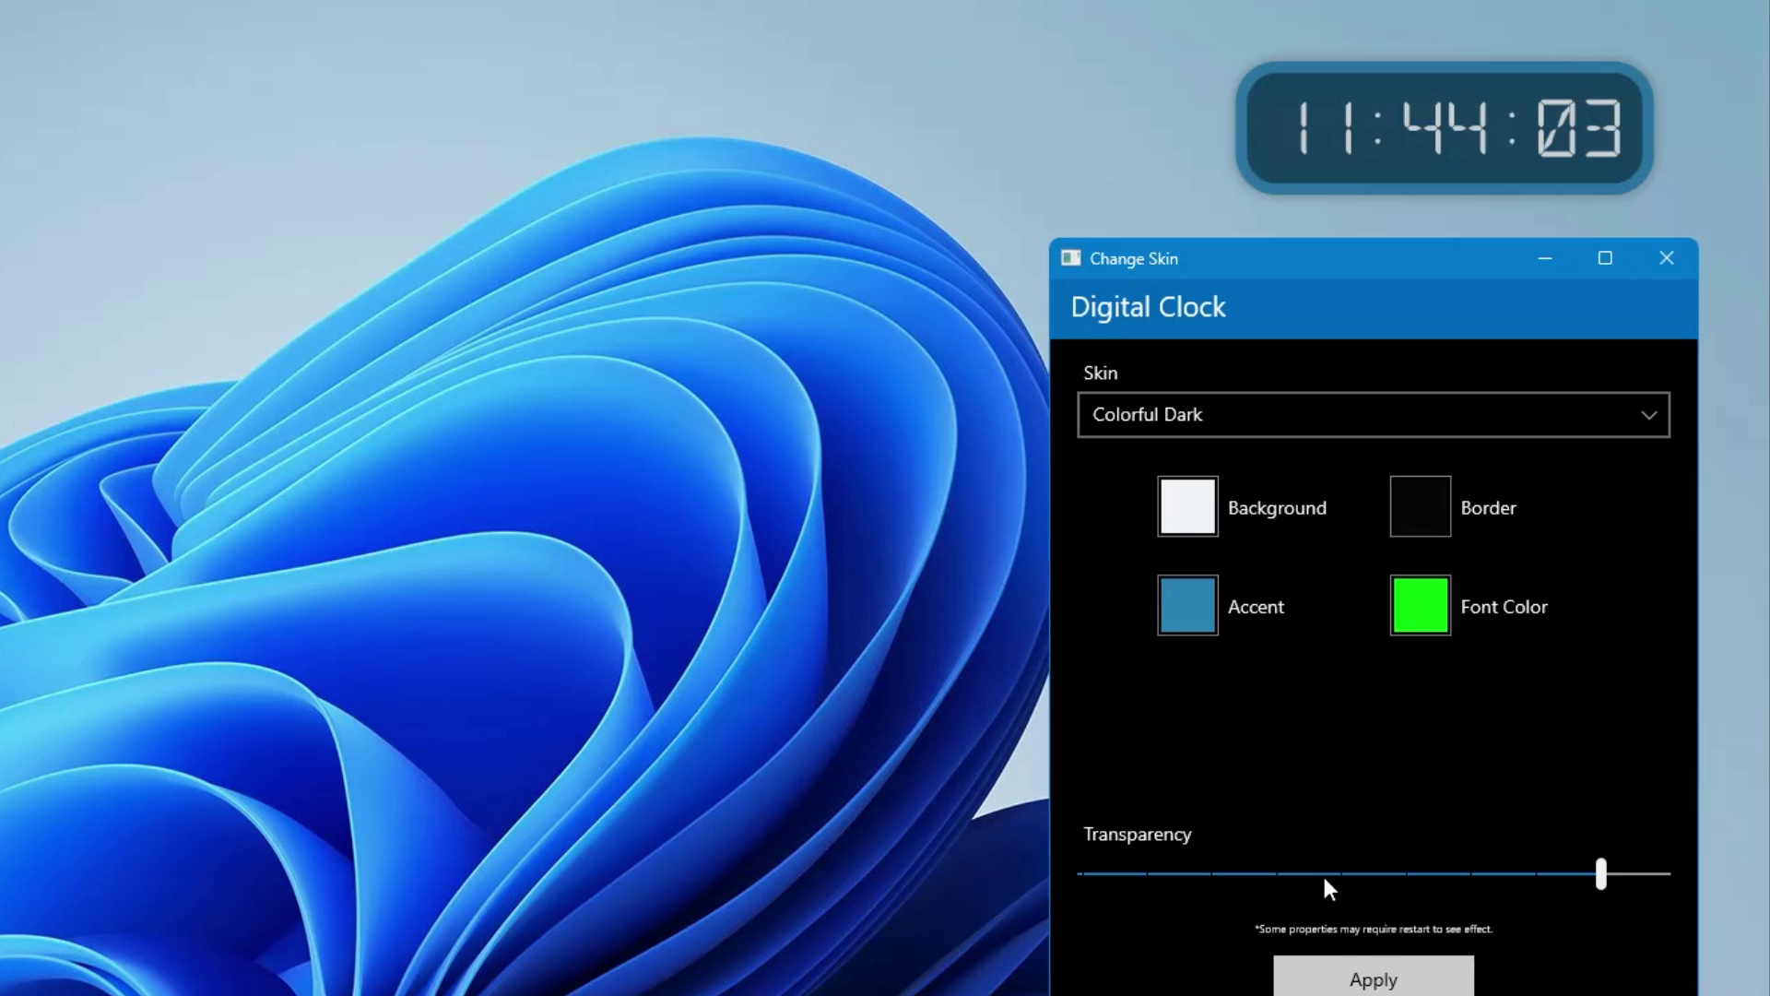
click(1364, 982)
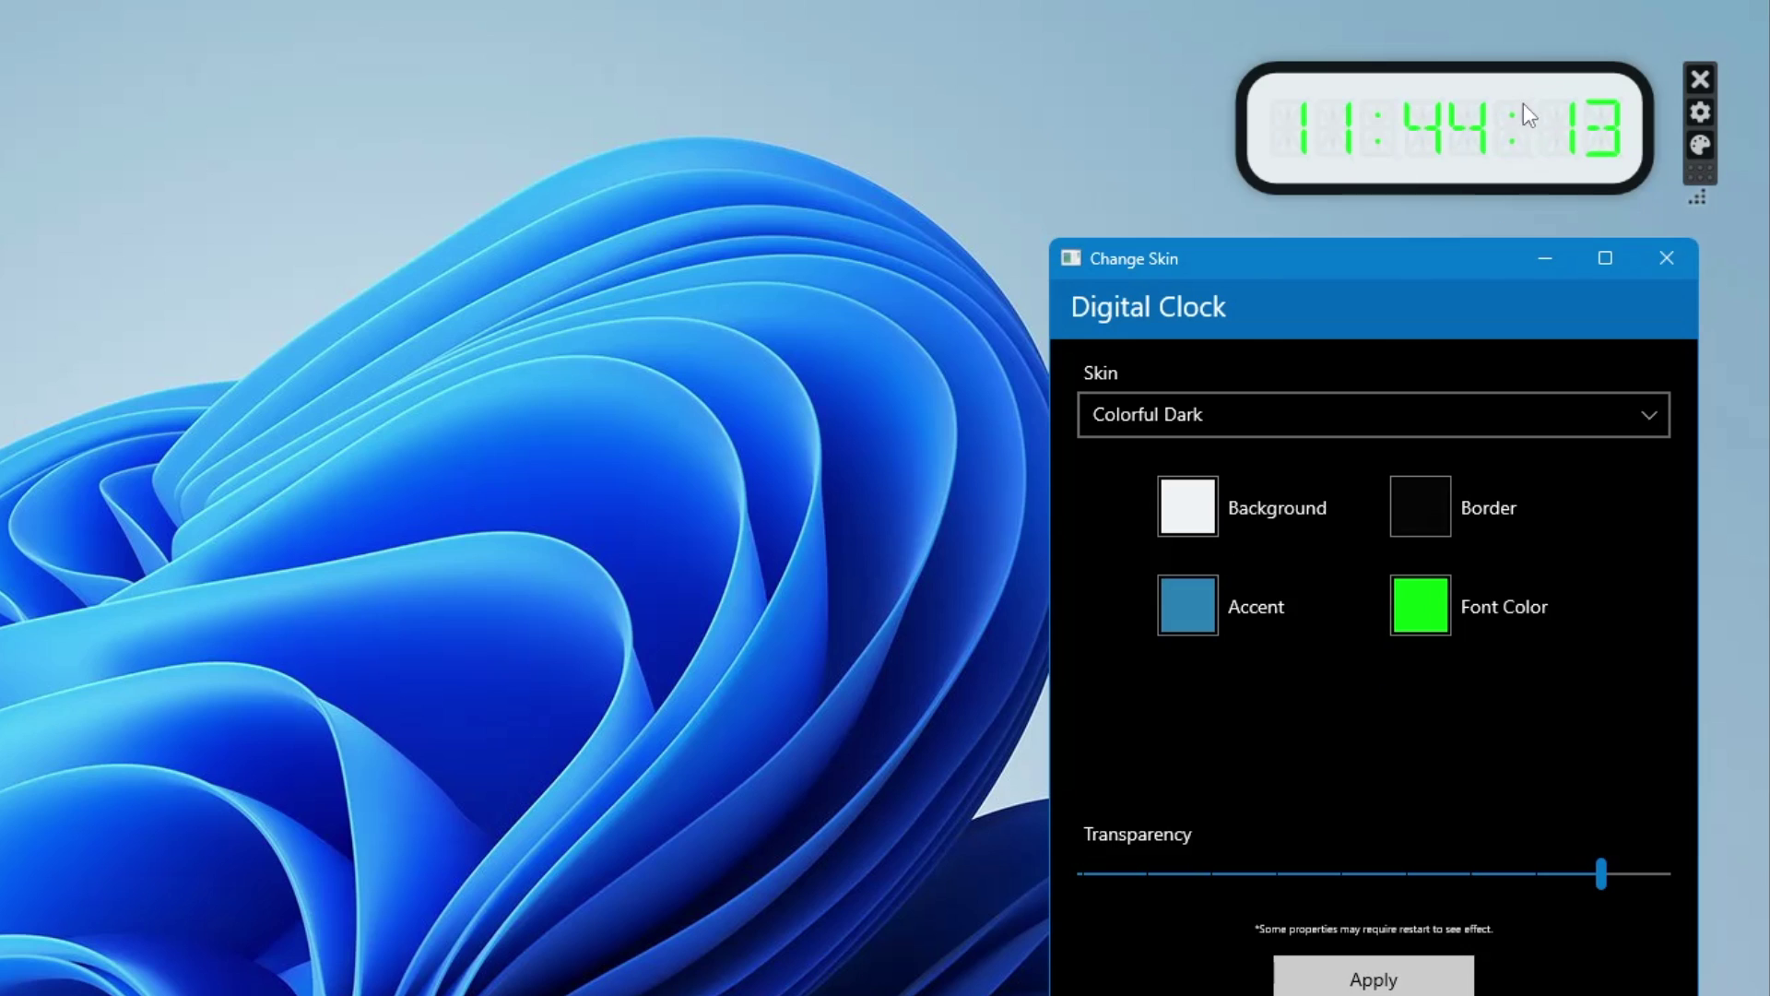
Change the clock's background to black and its border to near-white.
click(1189, 508)
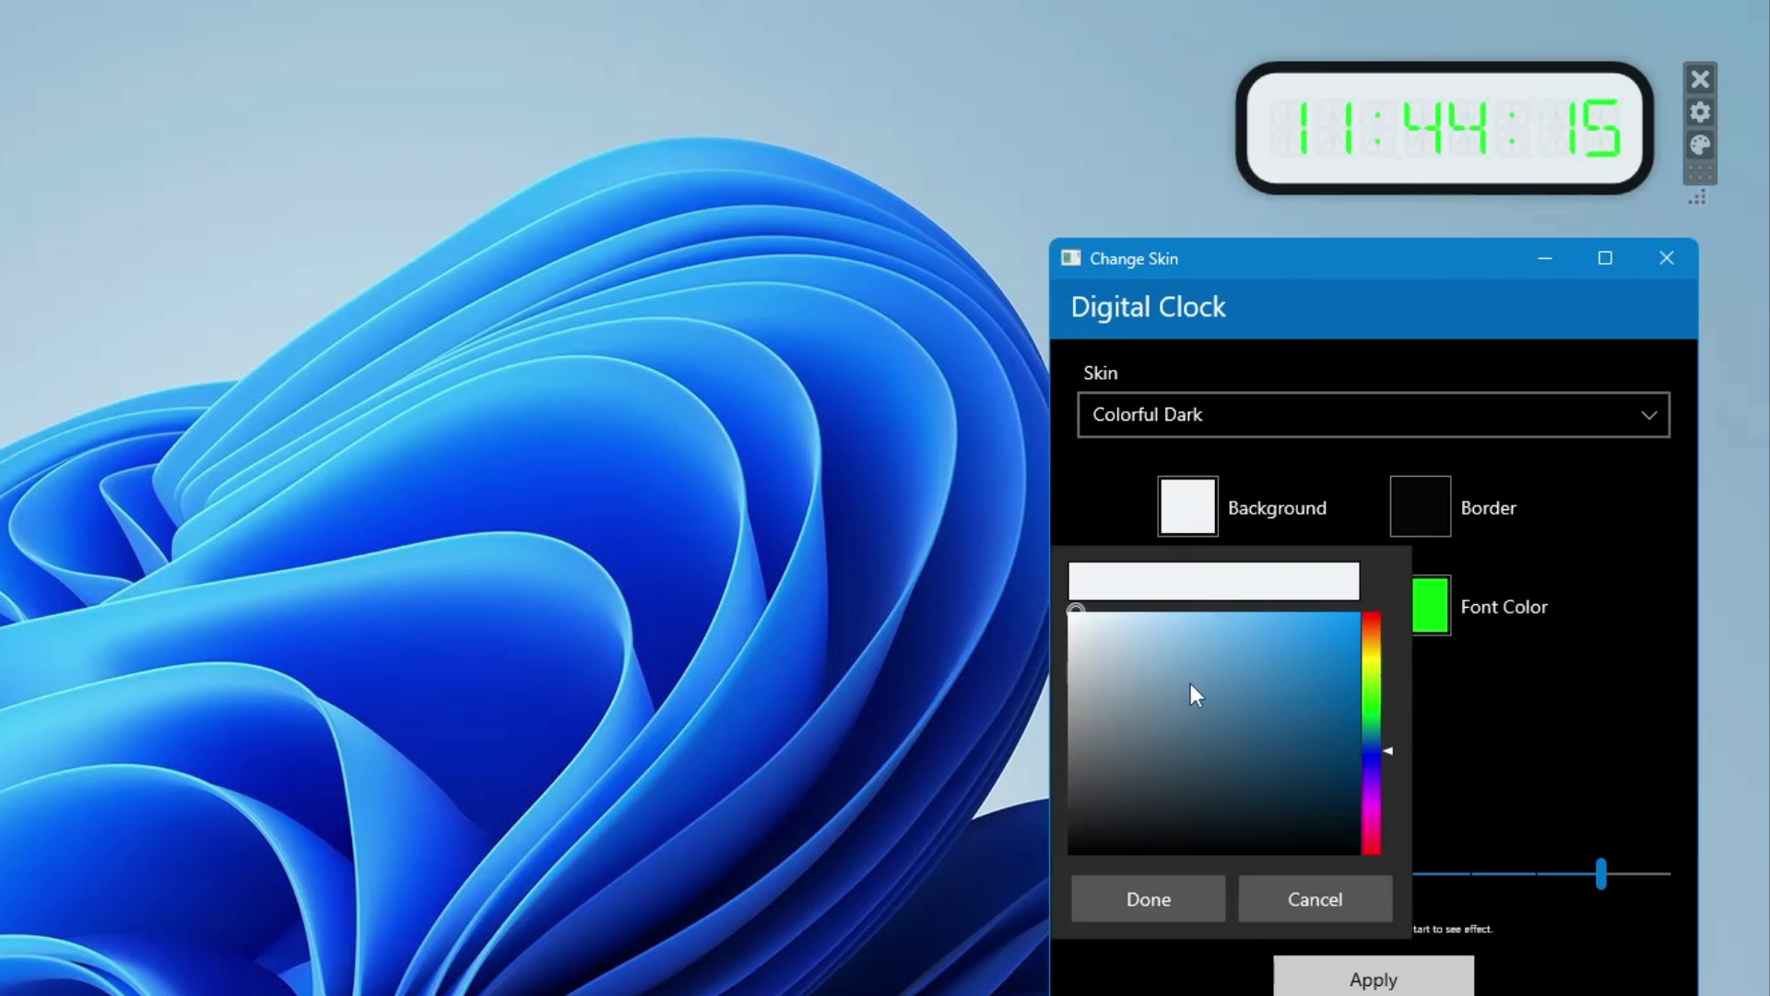
drag(1109, 789, 1079, 845)
click(1425, 503)
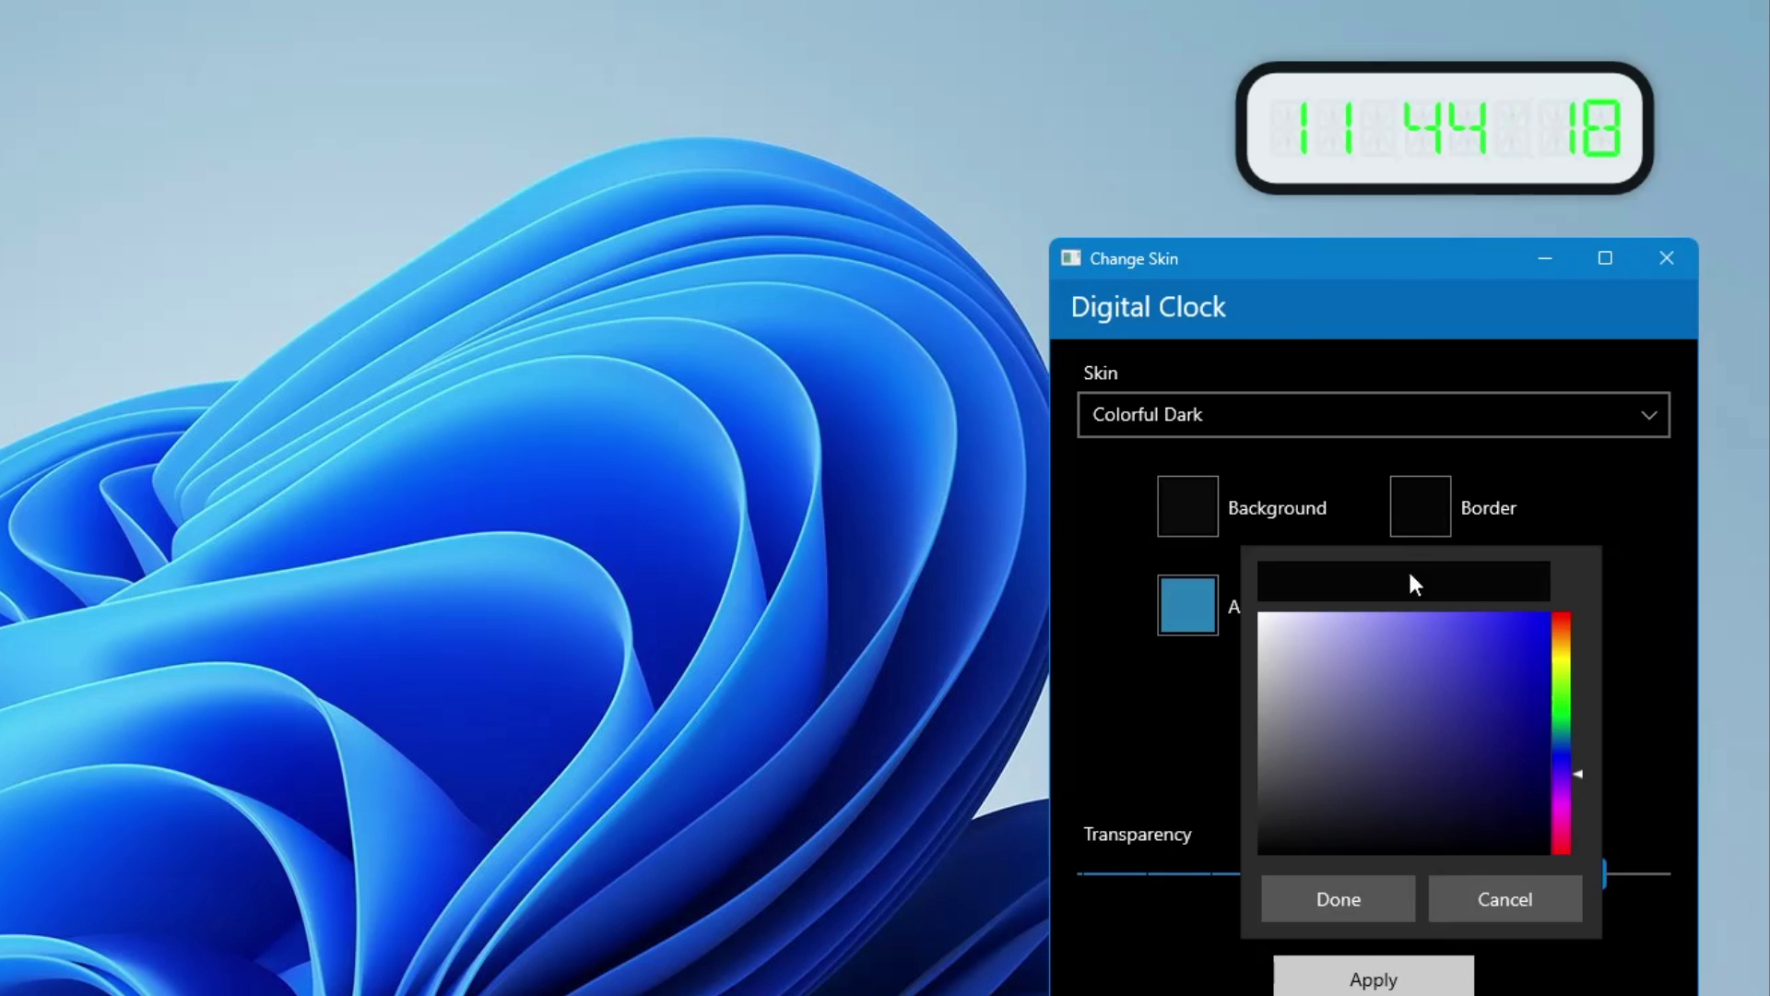
click(1327, 660)
drag(1328, 660, 1268, 625)
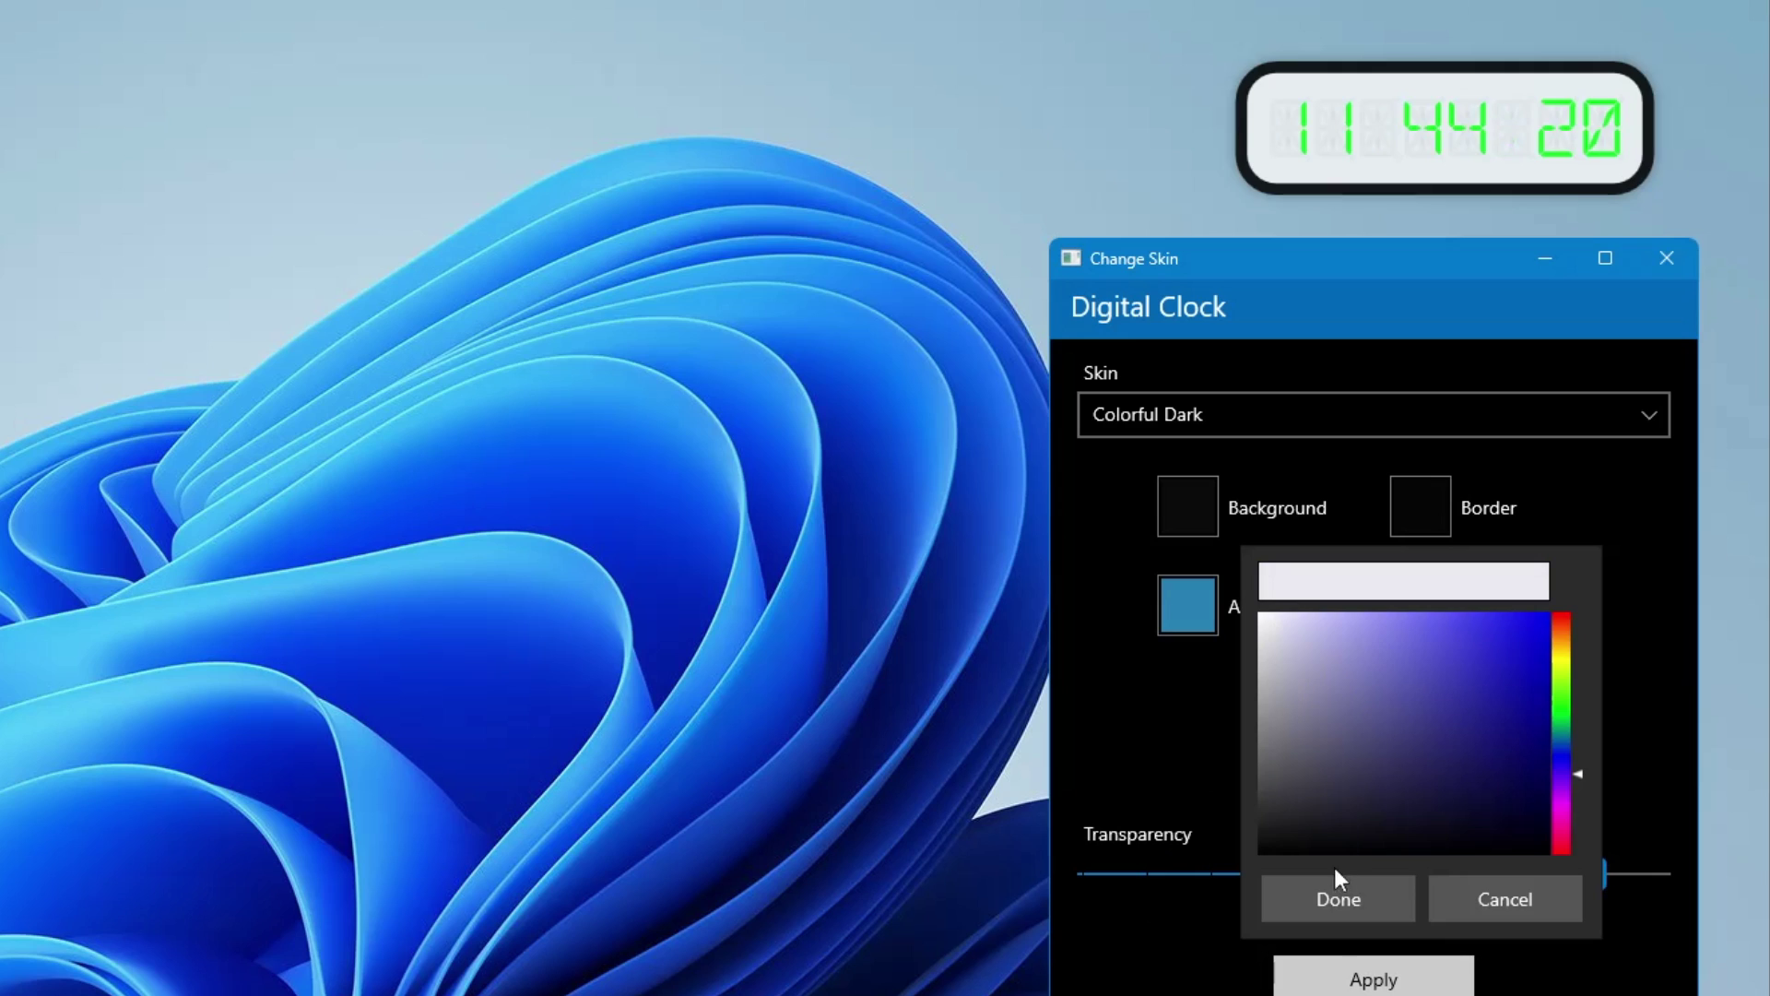
click(1330, 898)
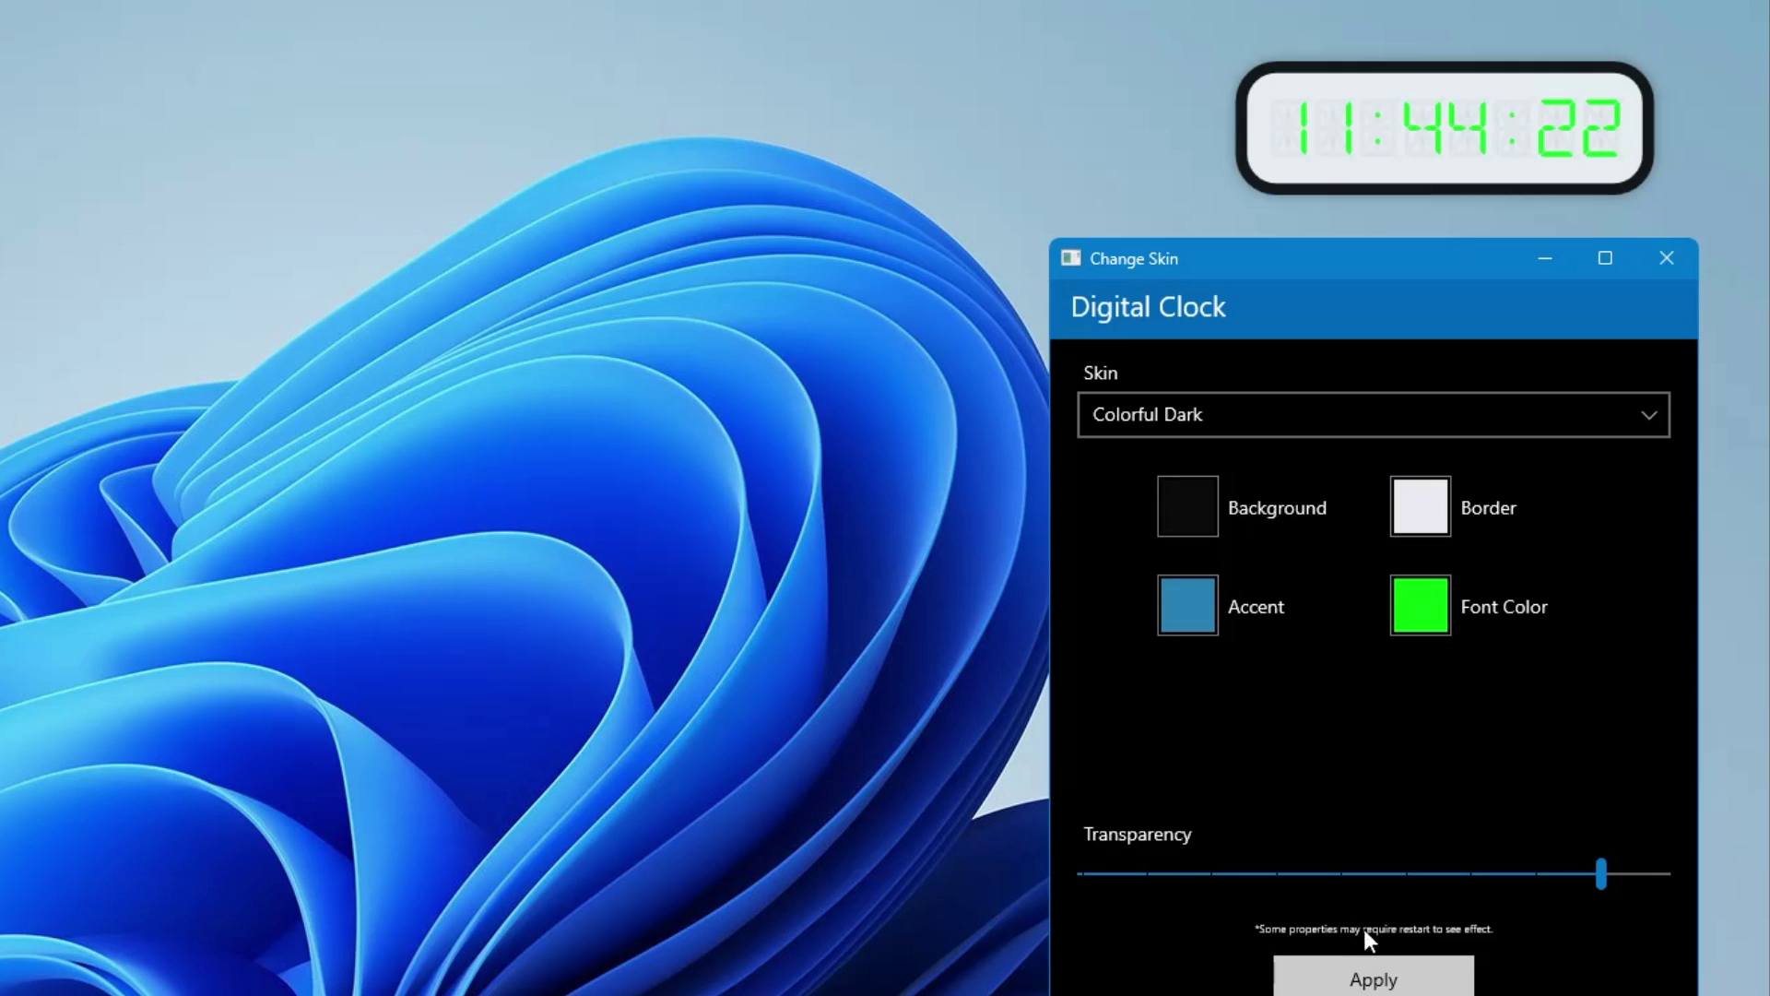
Apply the new colours and set the clock's transparency to 0.7.
click(1371, 983)
mouse_move(1444, 127)
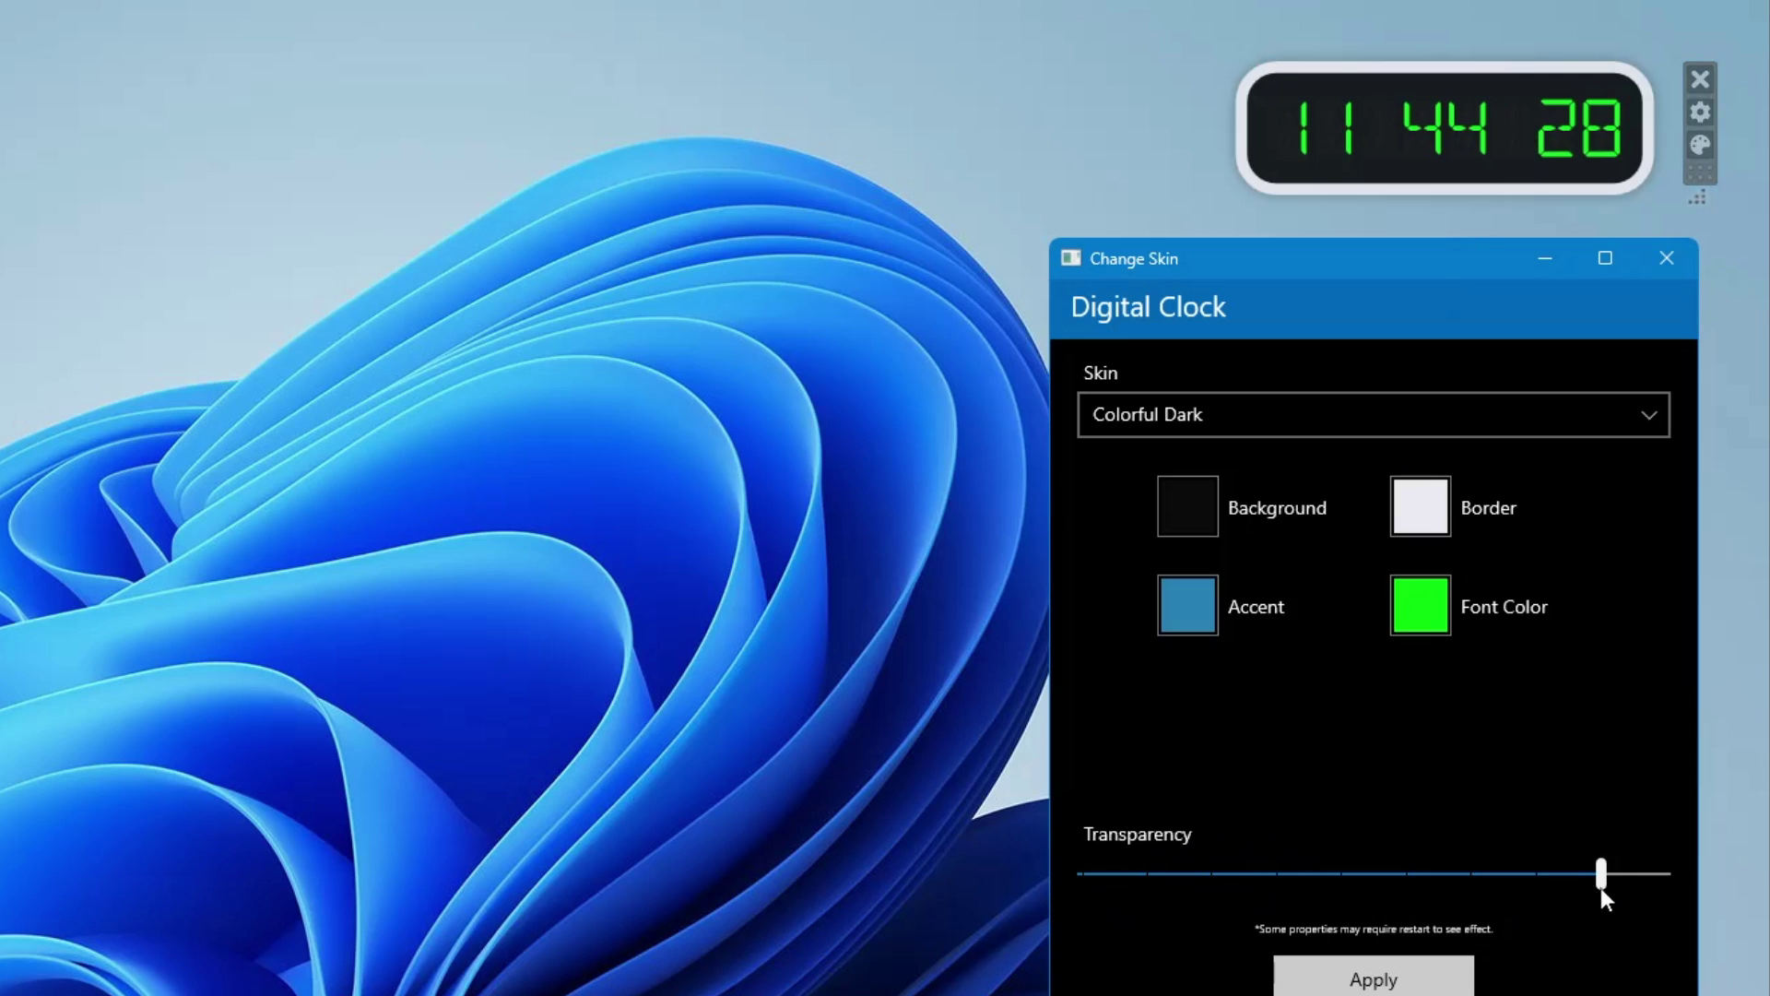
drag(1601, 872, 1470, 882)
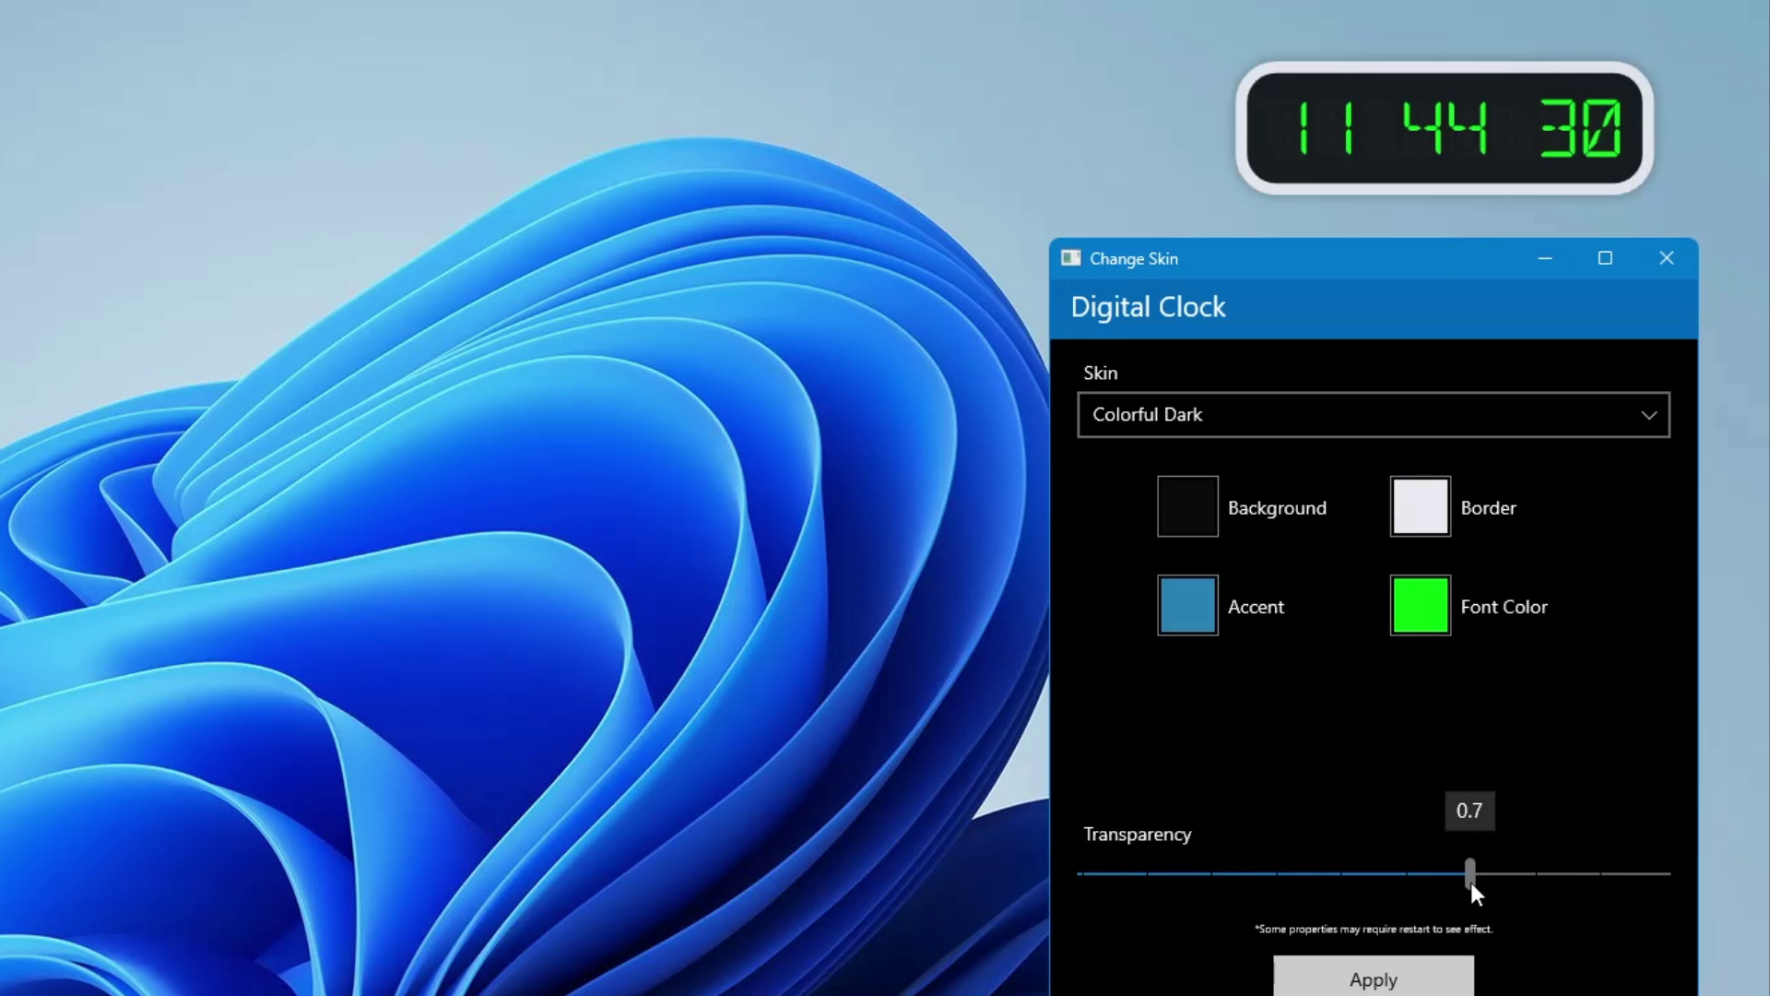
click(1388, 982)
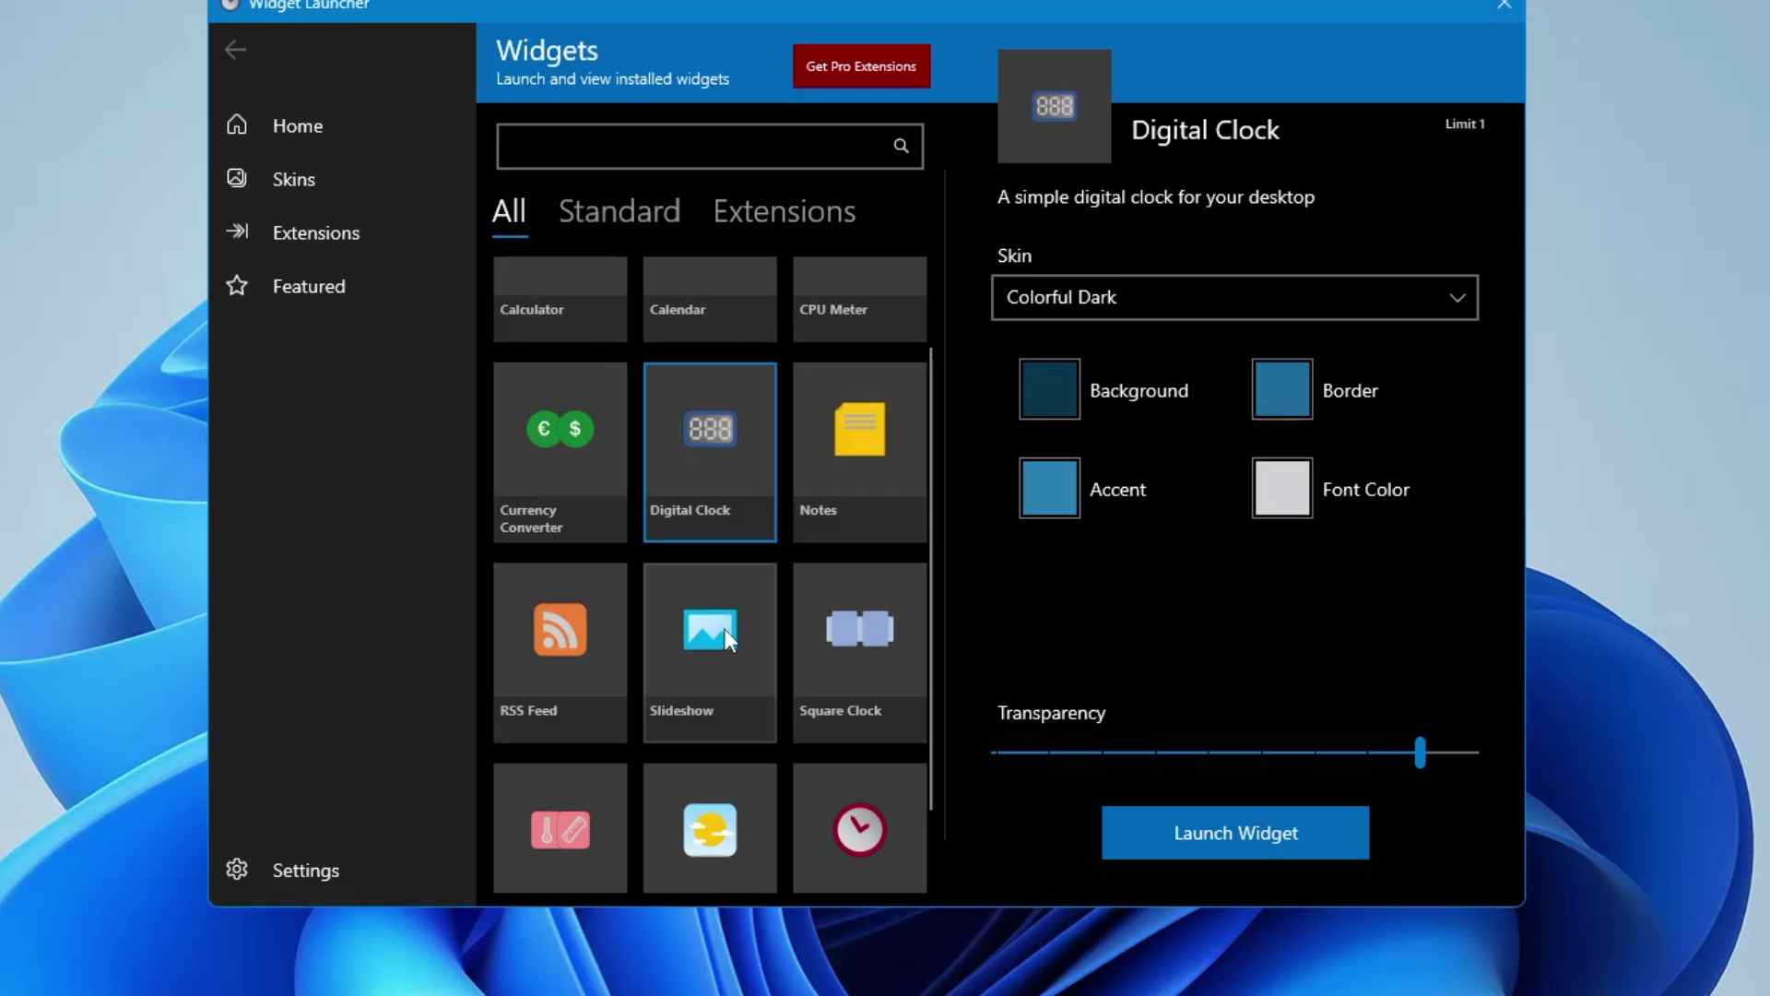
Launch a Square Clock and position it beneath the Digital Clock, moving the launcher aside.
click(860, 651)
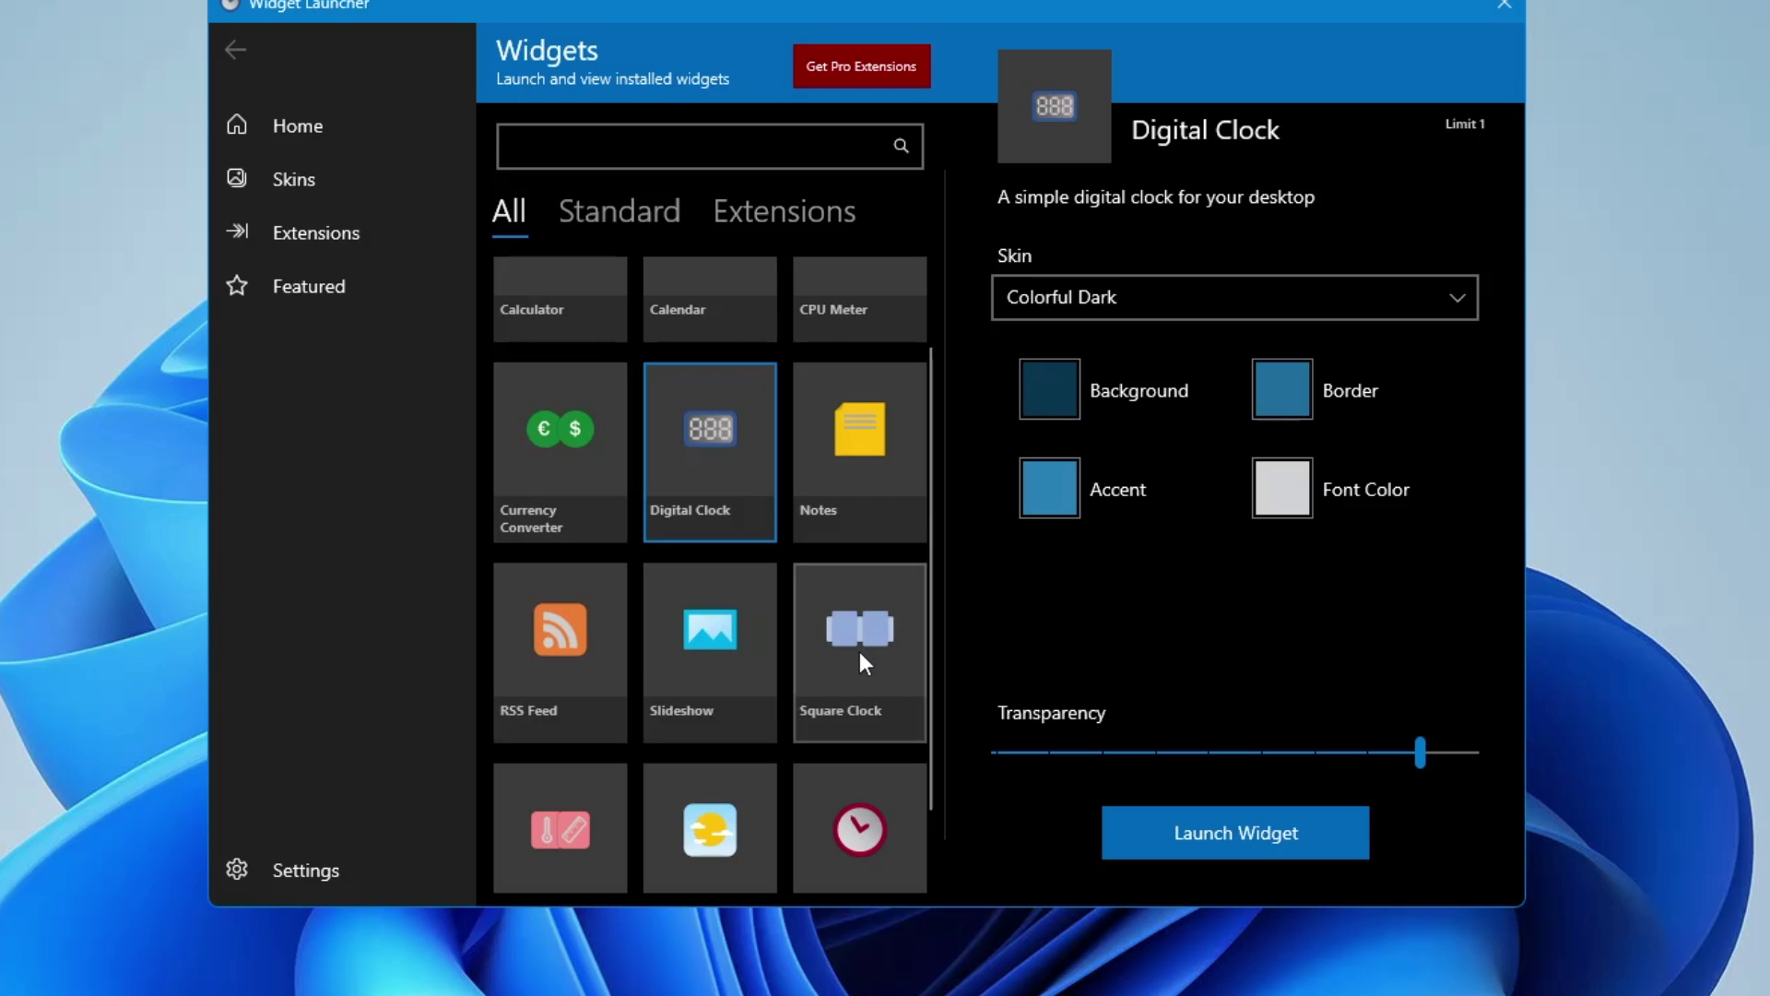
click(1230, 833)
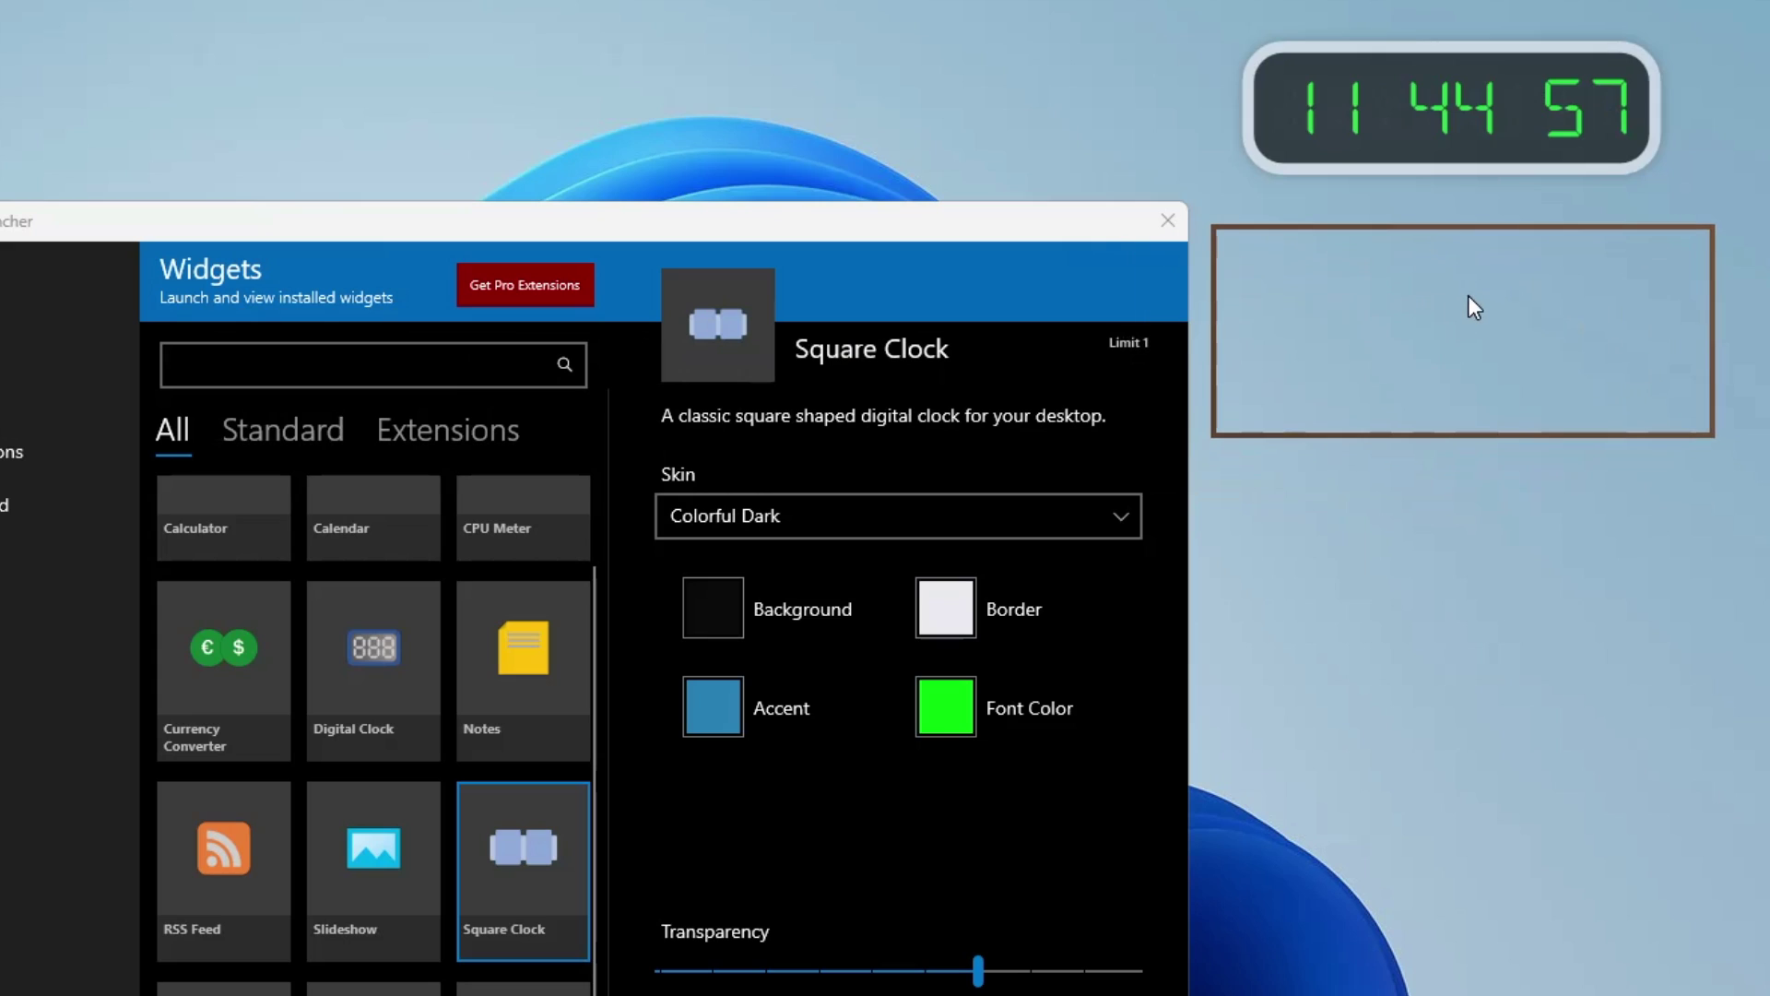
drag(1040, 228, 865, 230)
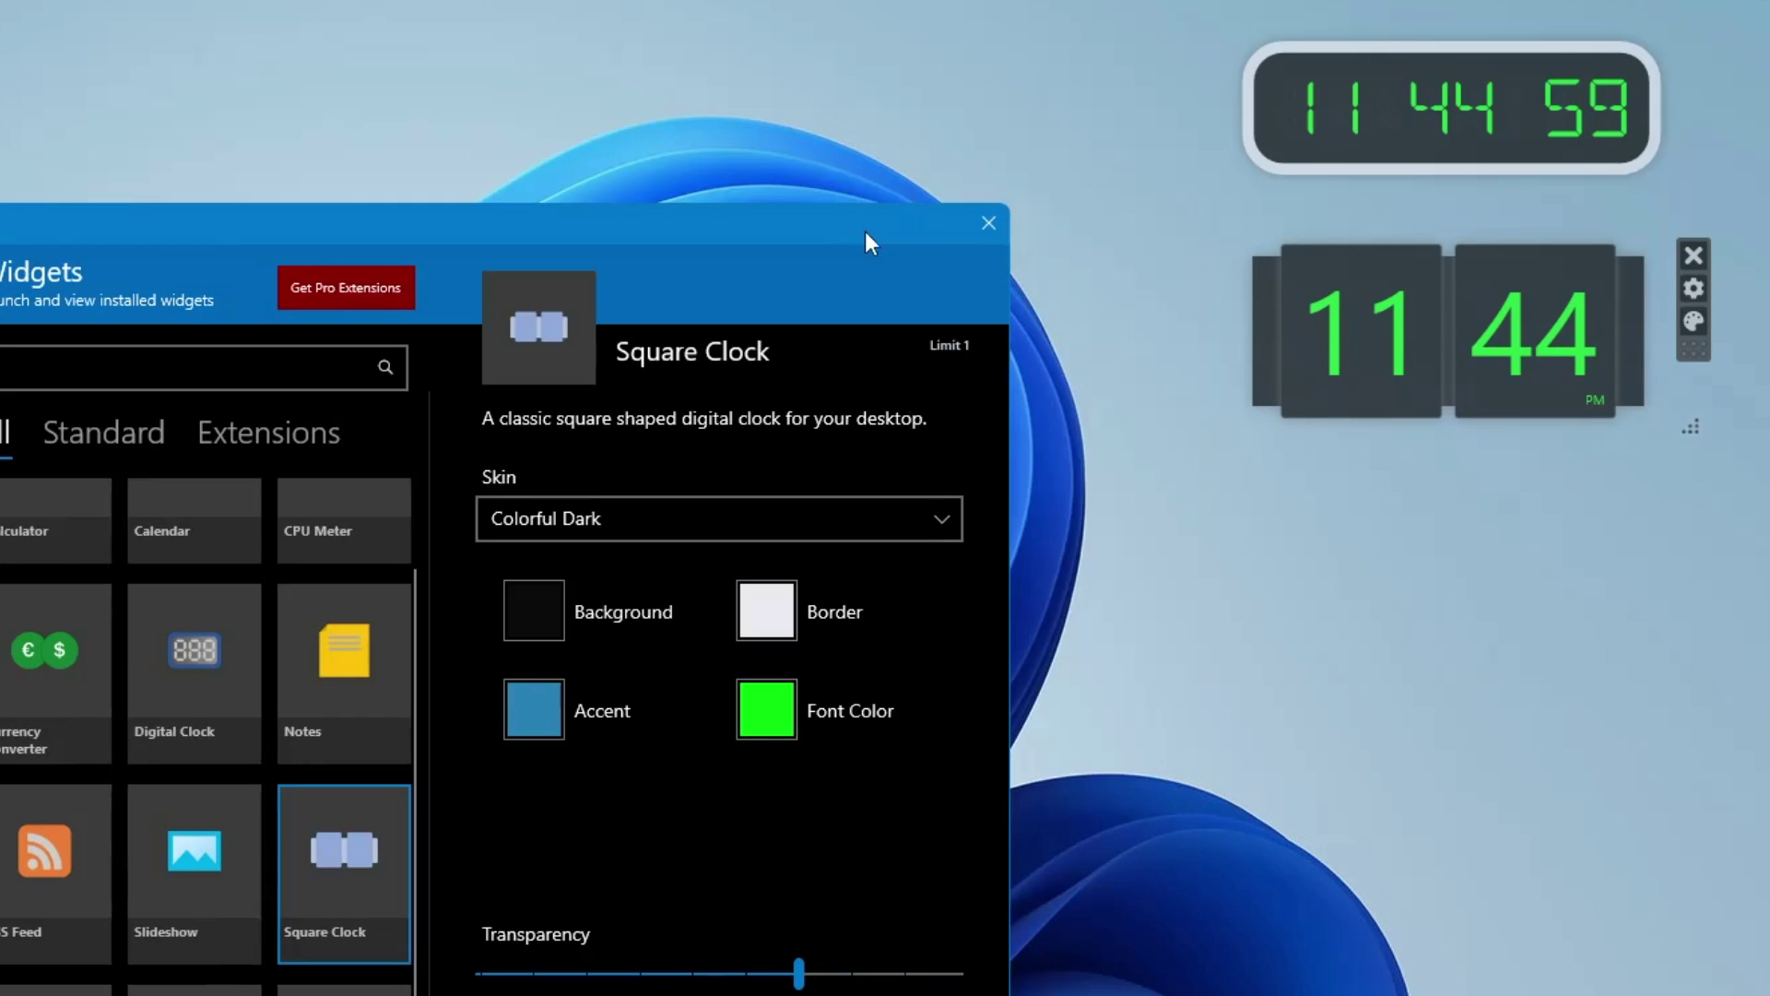
drag(1352, 373, 1341, 352)
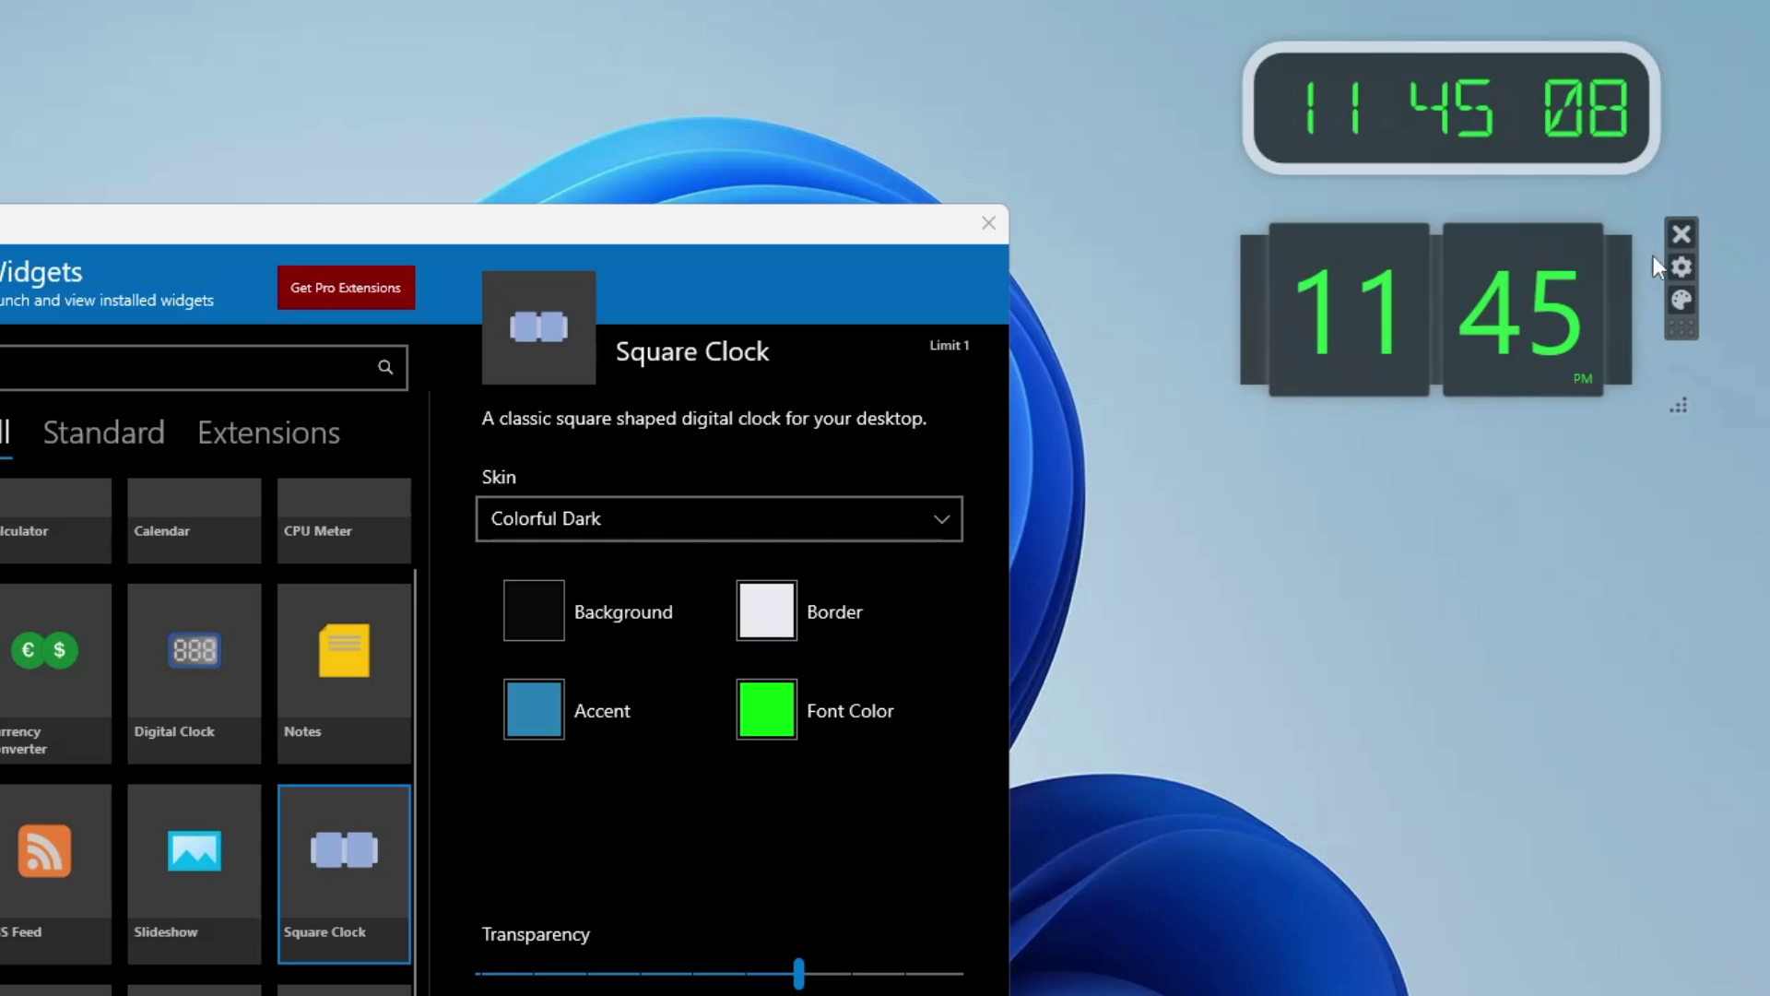
Close the Square Clock and place a World Clock under the Digital Clock.
click(1679, 230)
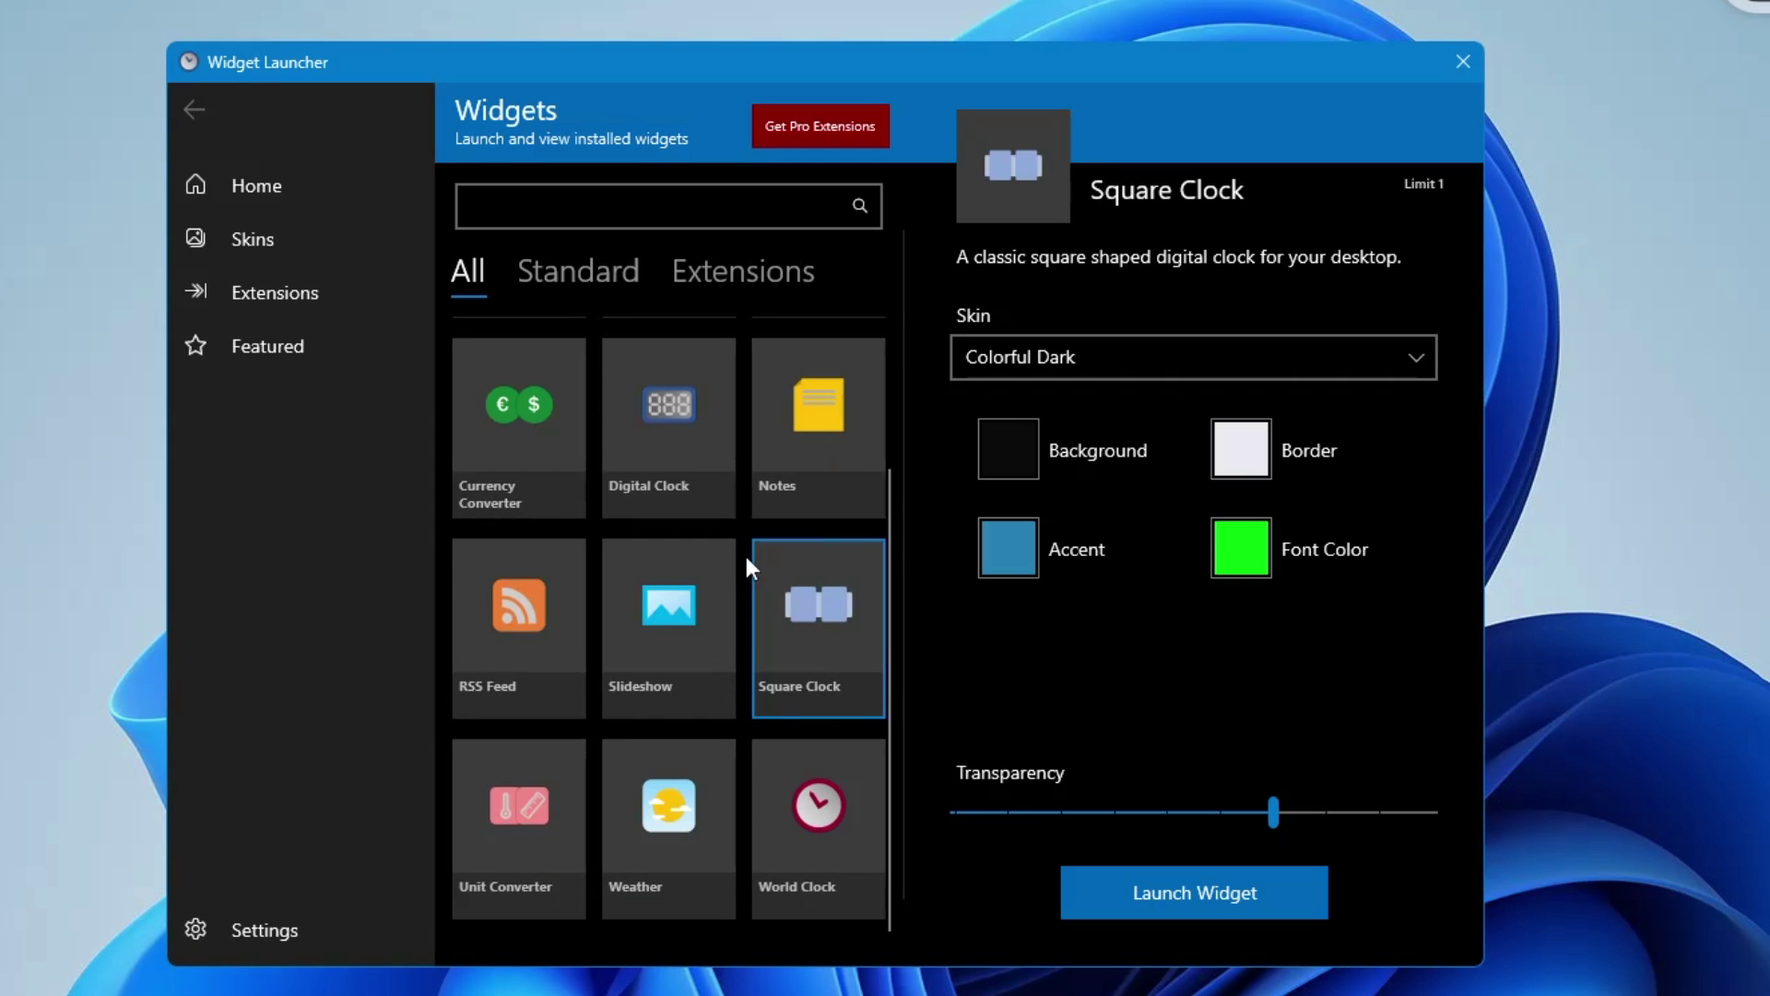
click(820, 826)
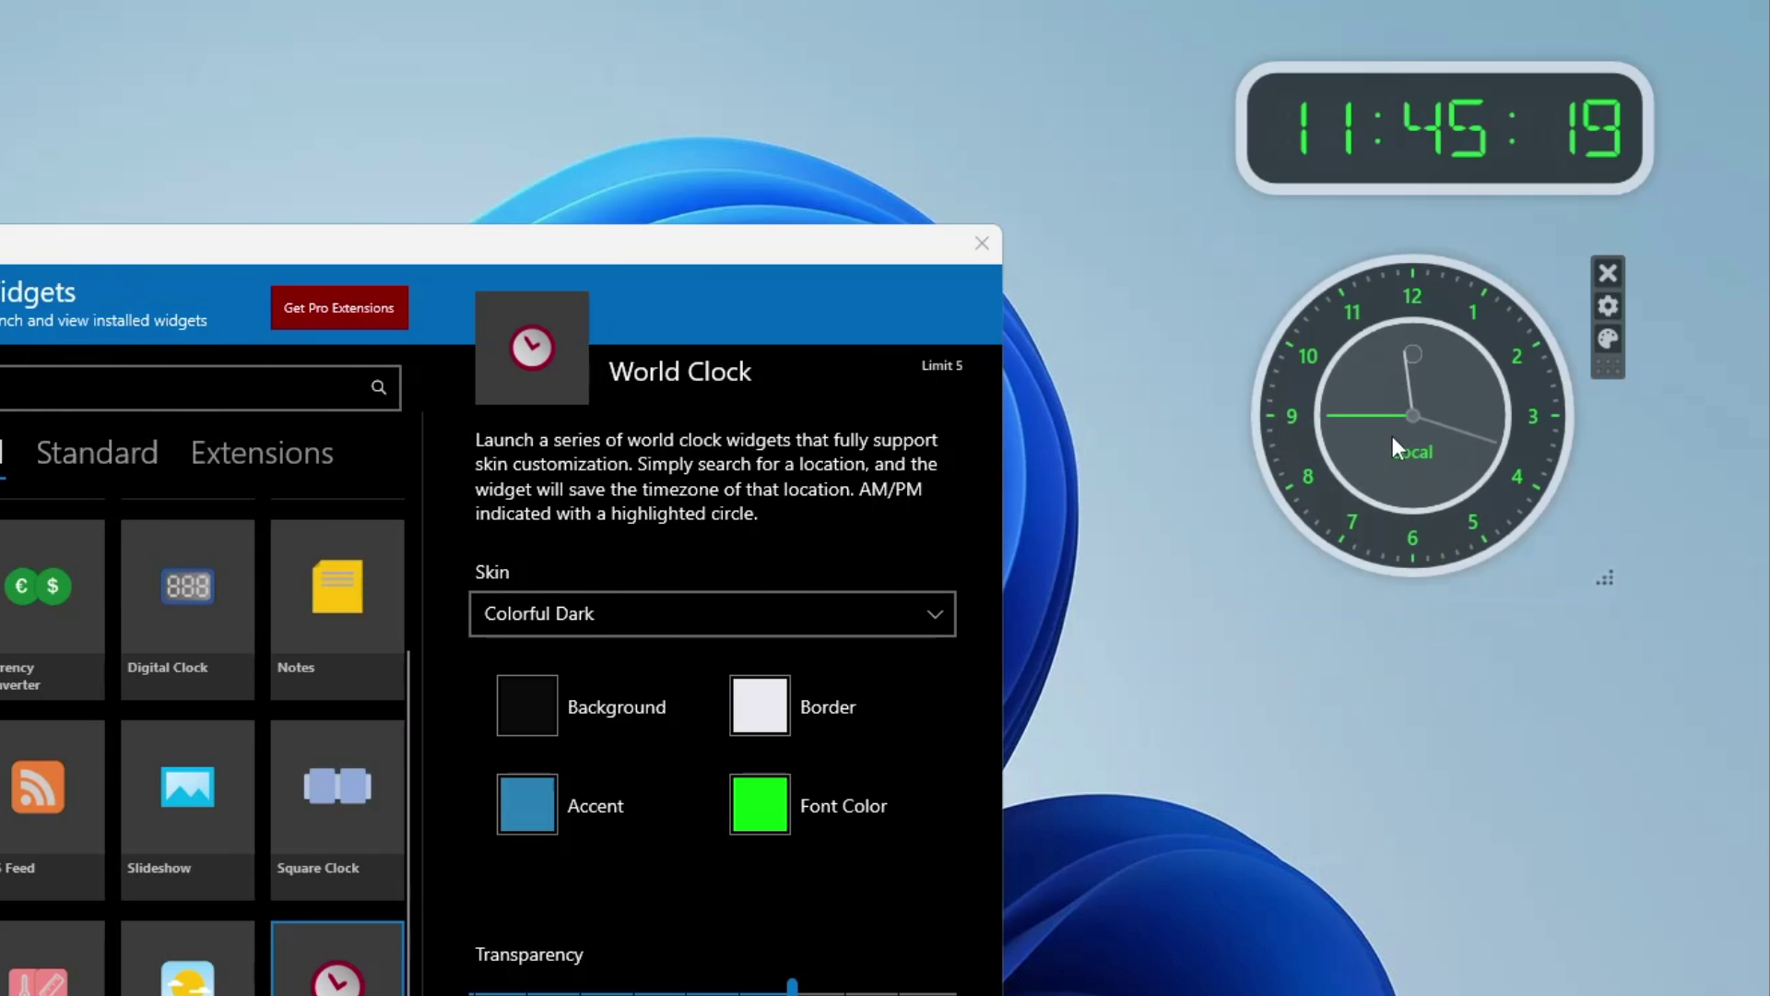
drag(1394, 447, 1421, 442)
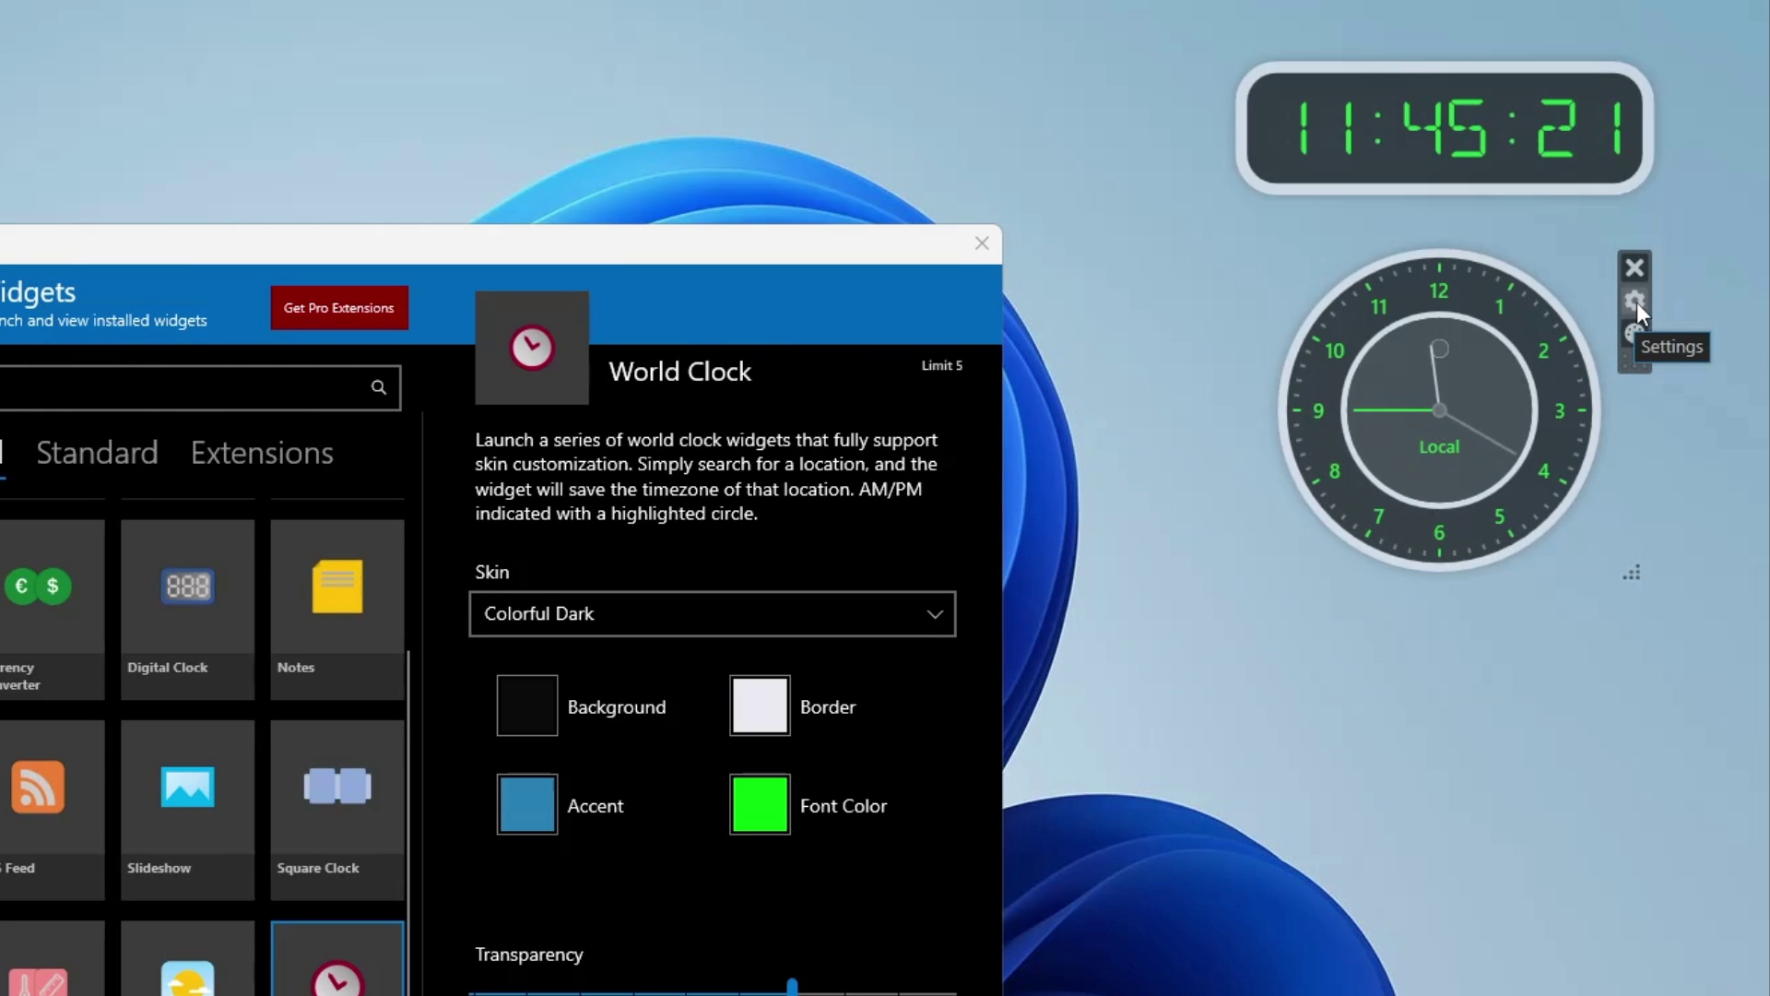
Search 'california' in the World Clock location settings and confirm California, USA.
click(1635, 302)
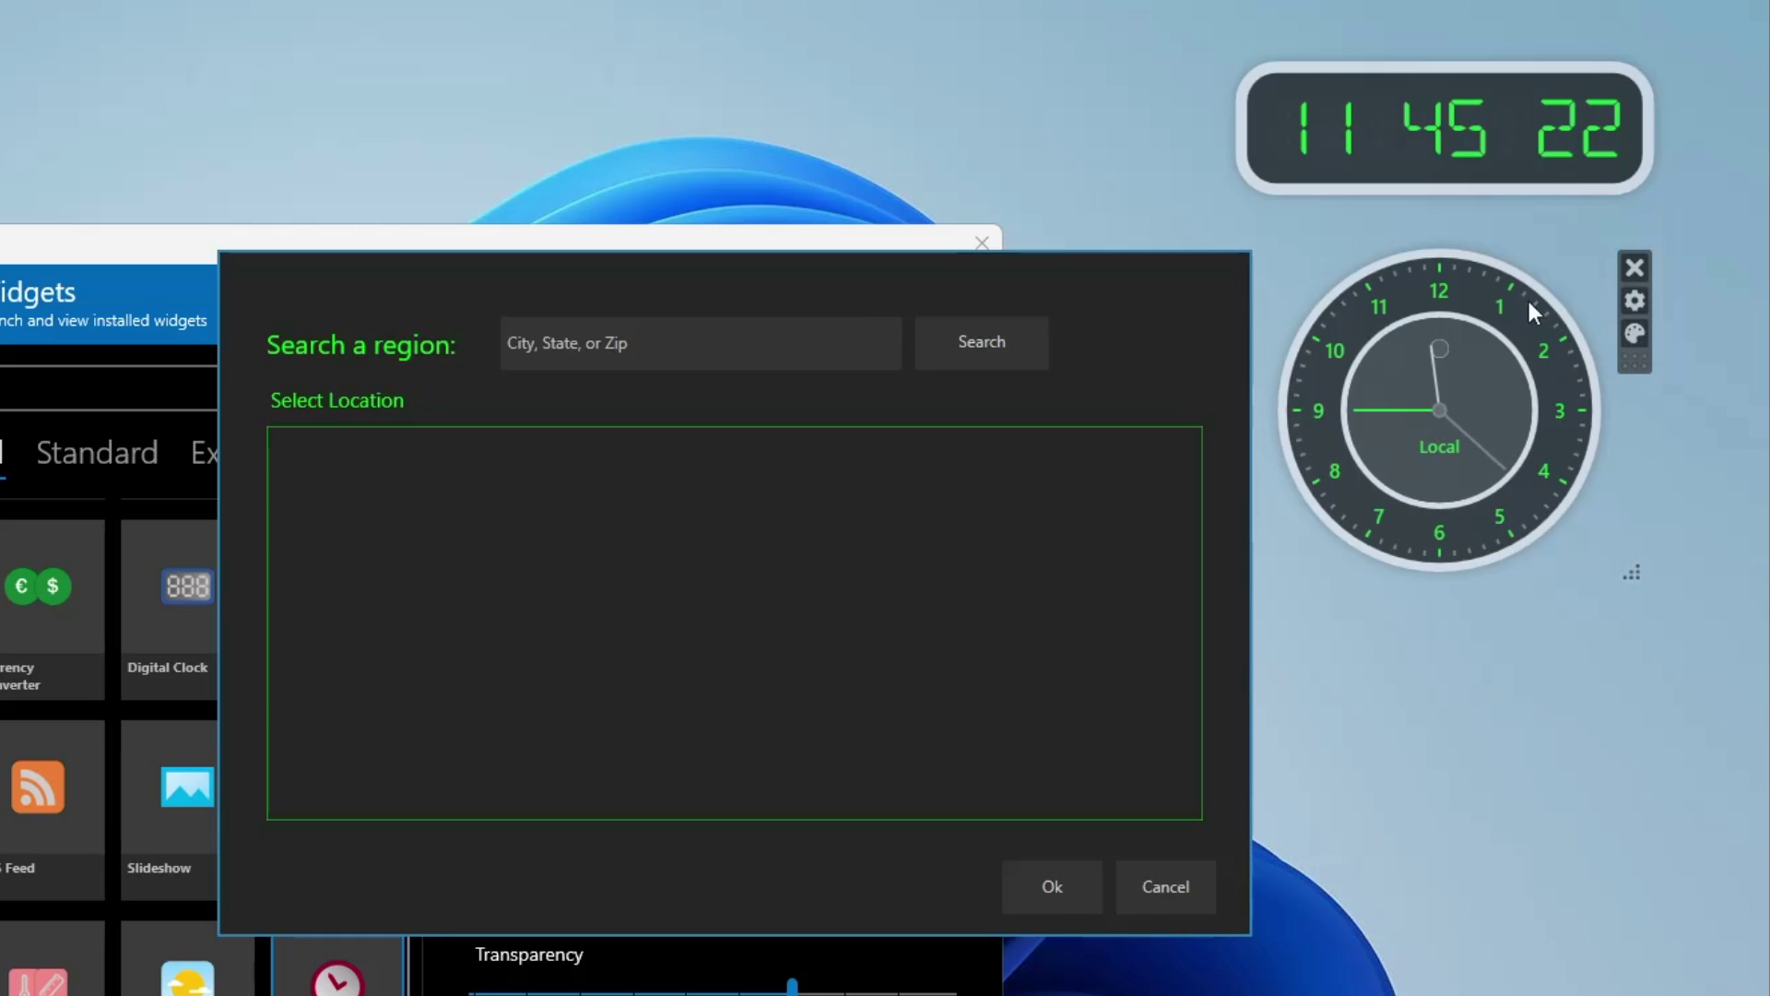
click(650, 343)
text(cal)
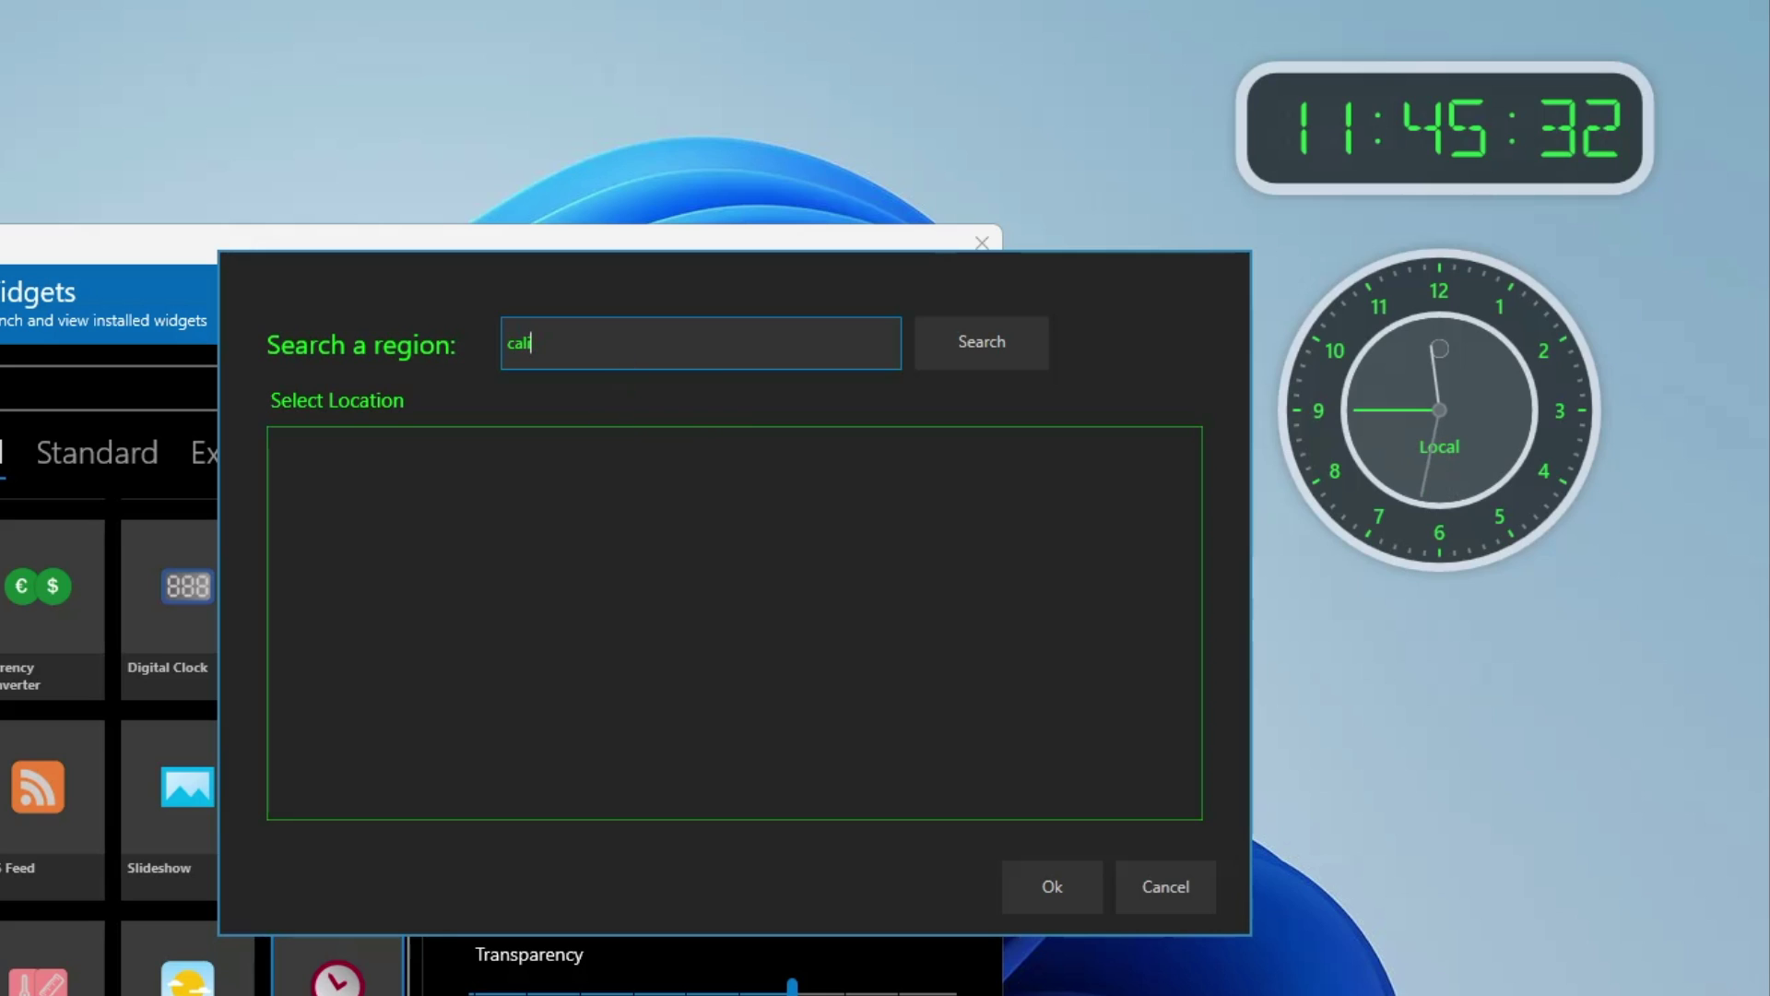
text(ifornia)
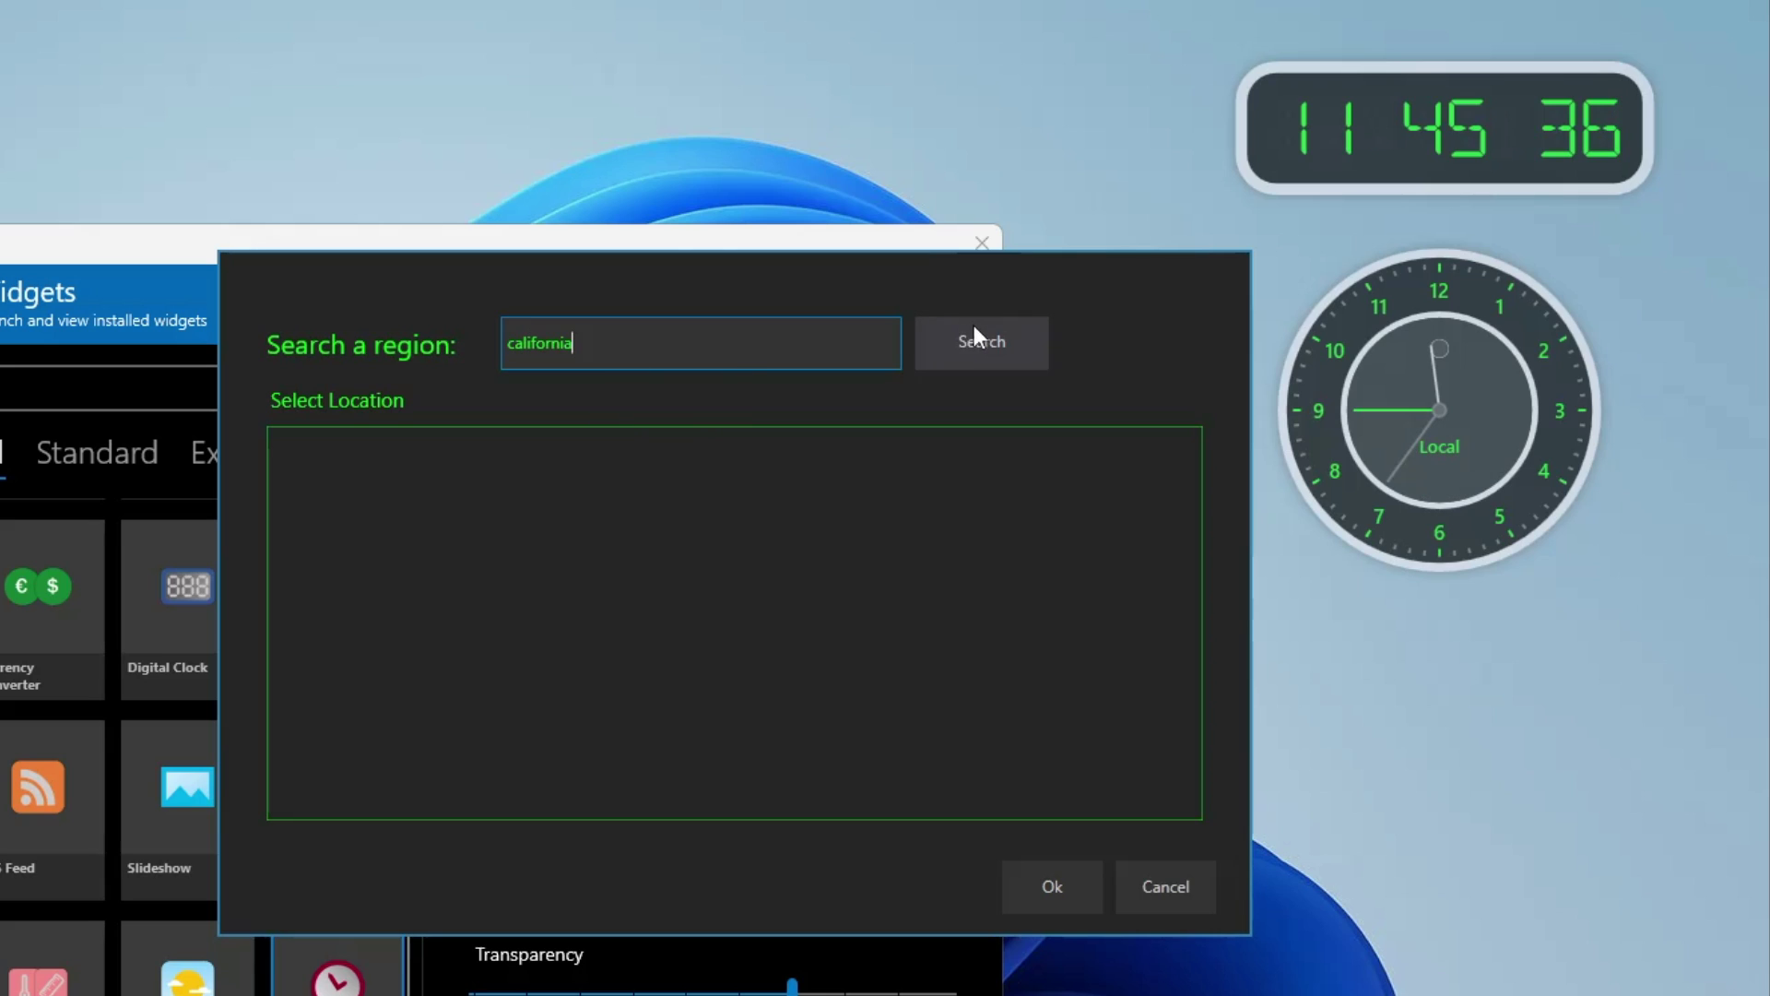
click(965, 341)
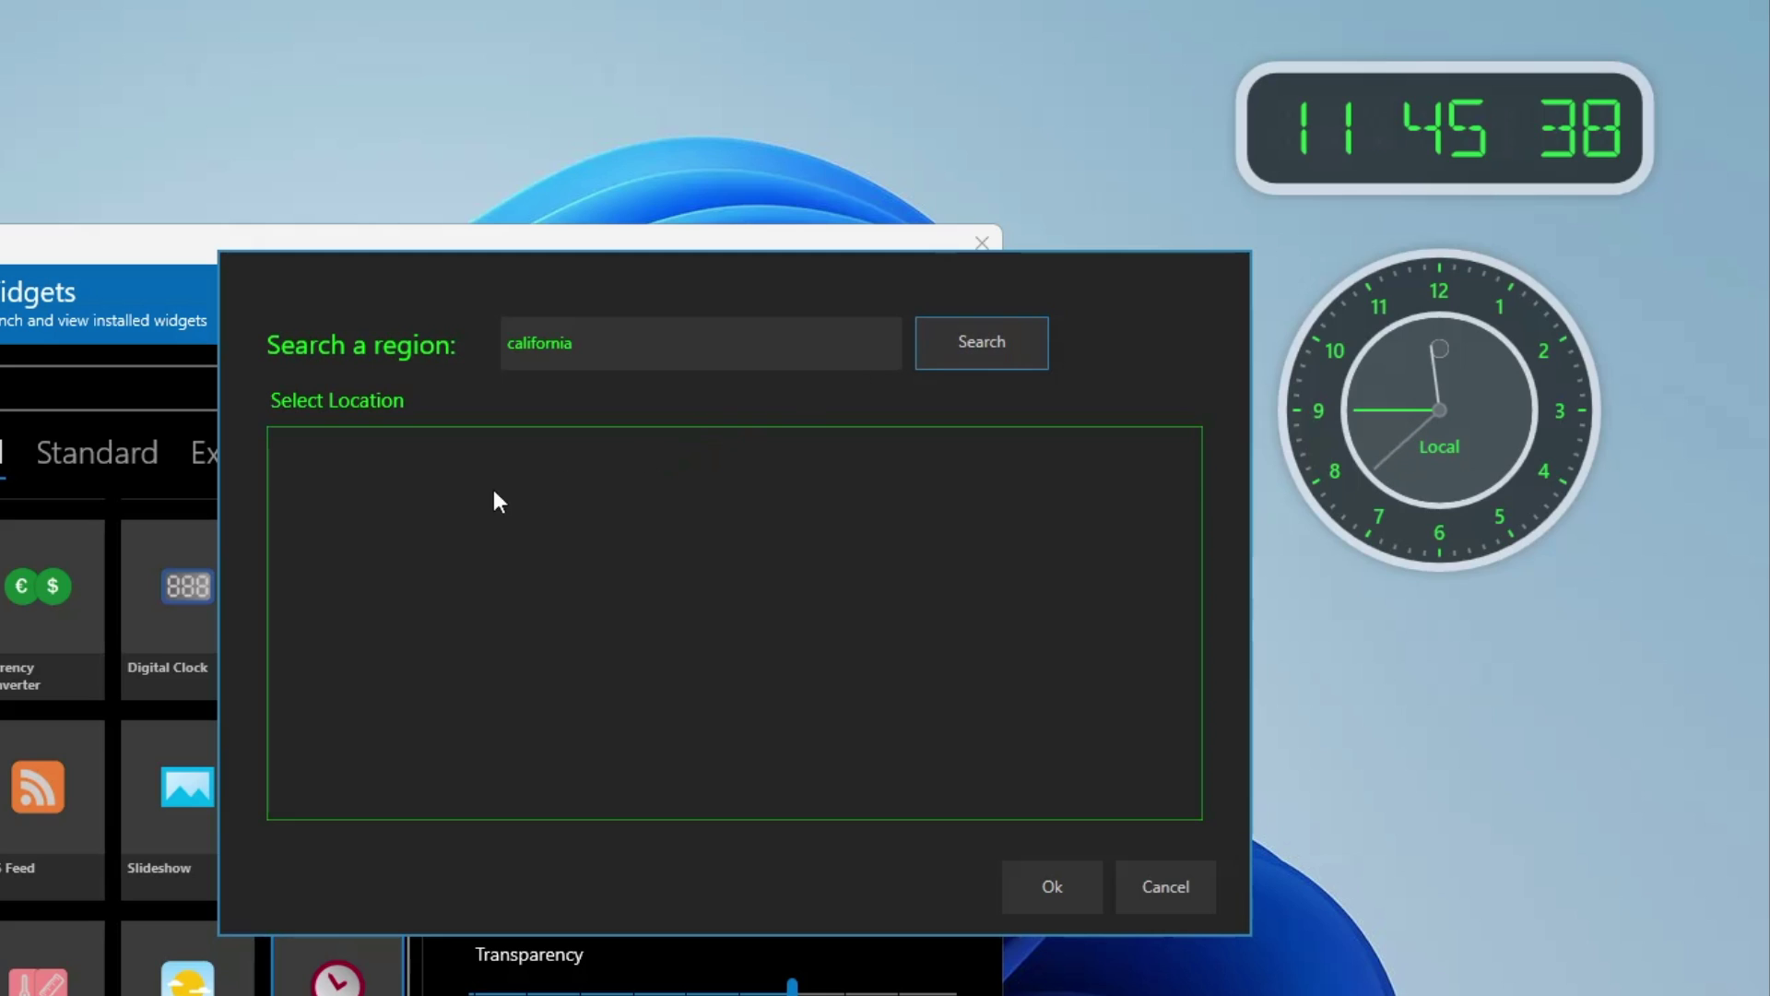
click(382, 465)
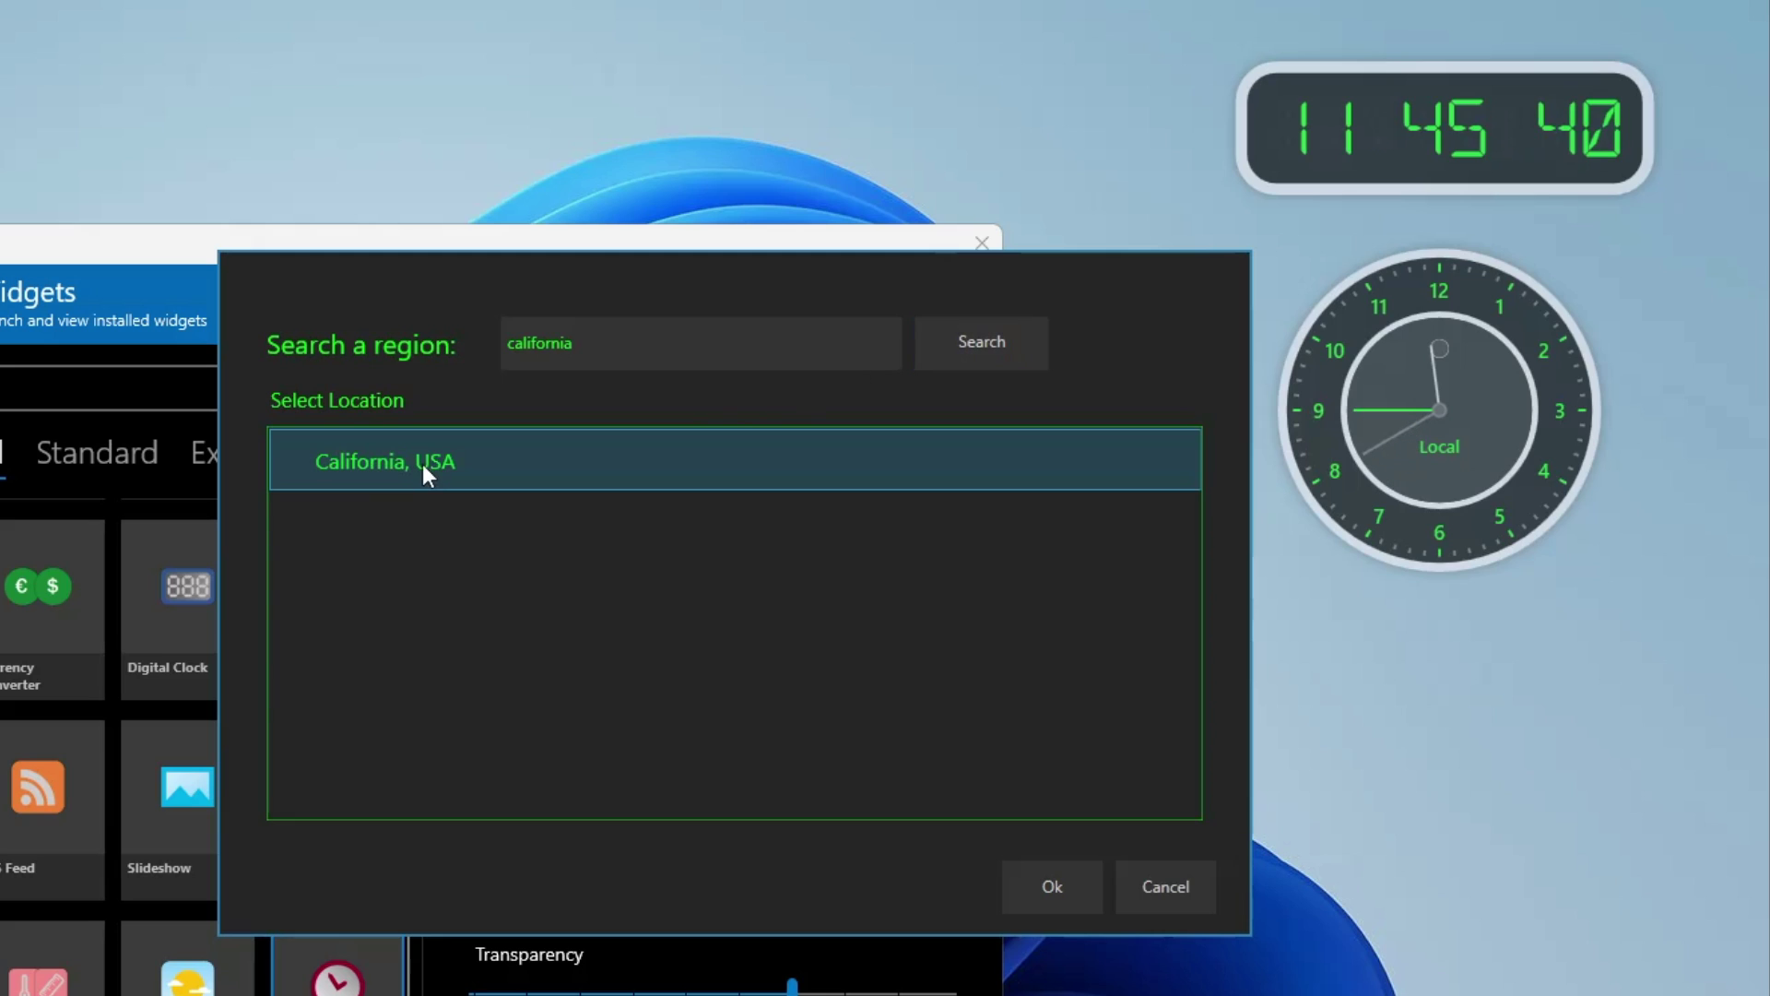
click(1057, 895)
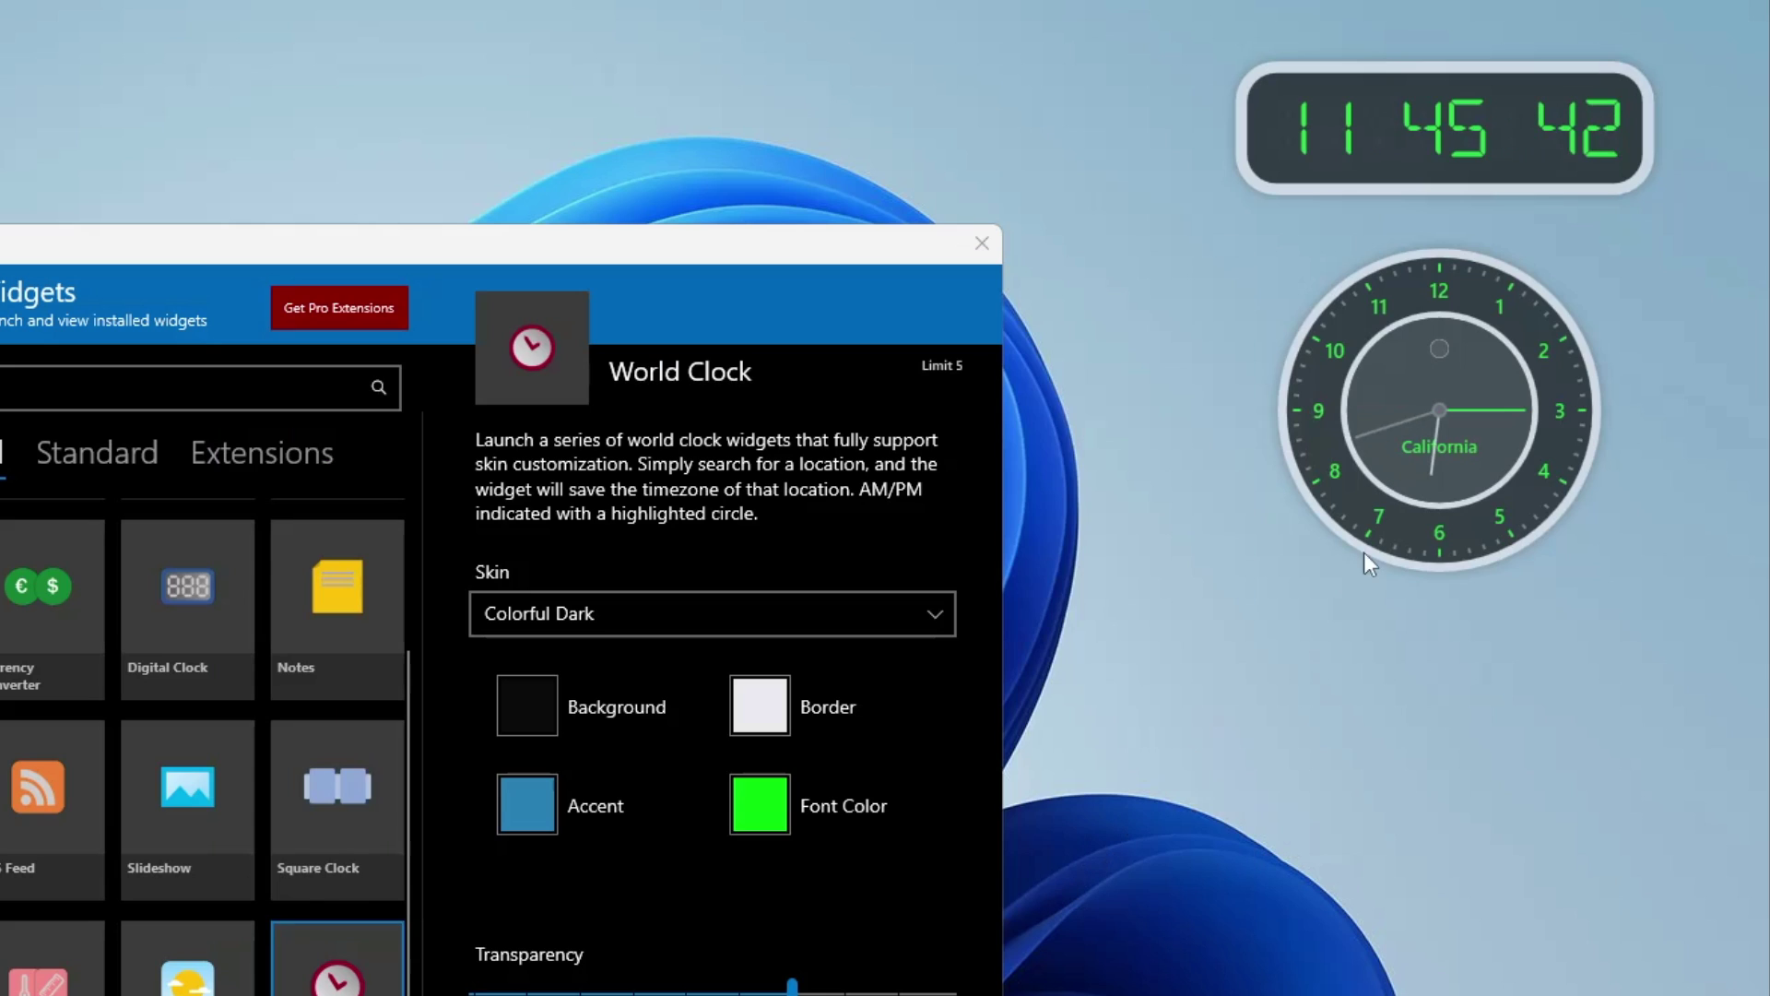